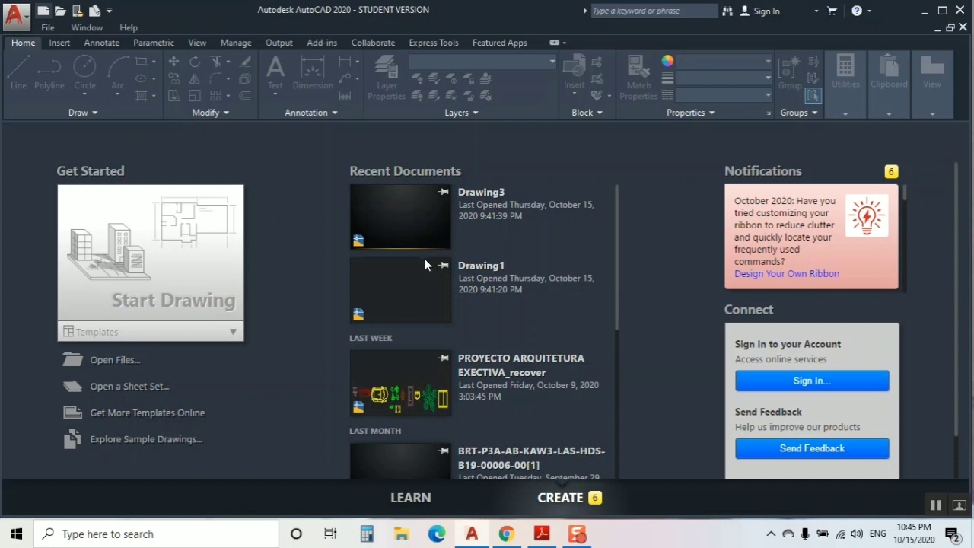
Create a new drawing from the acad.dwt template and draw the outer rectangle with REC.
key("ctrl+n")
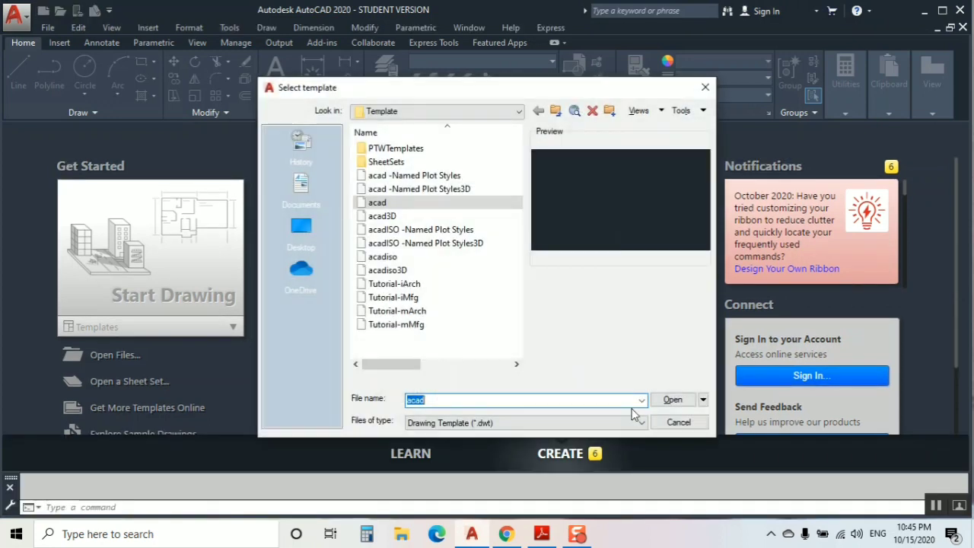
left_click(673, 399)
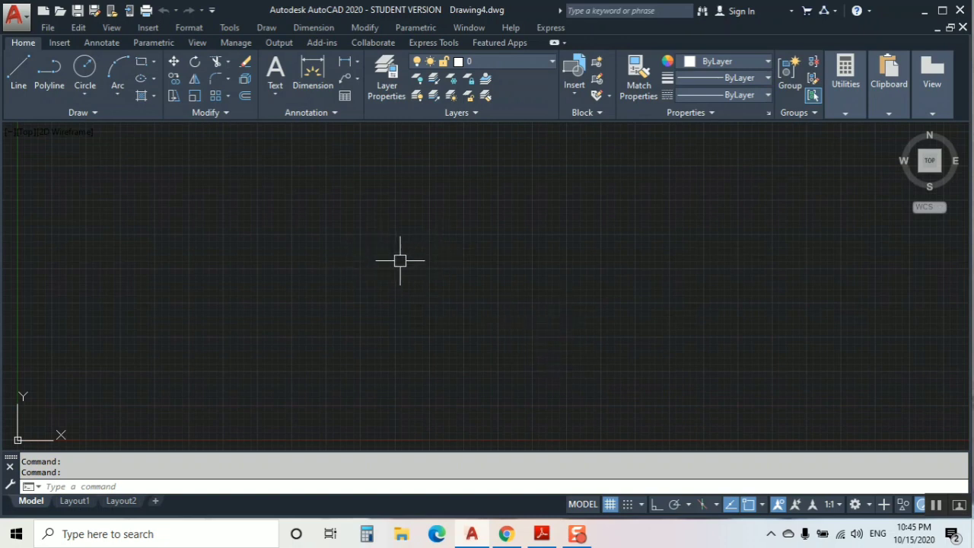
type("rec")
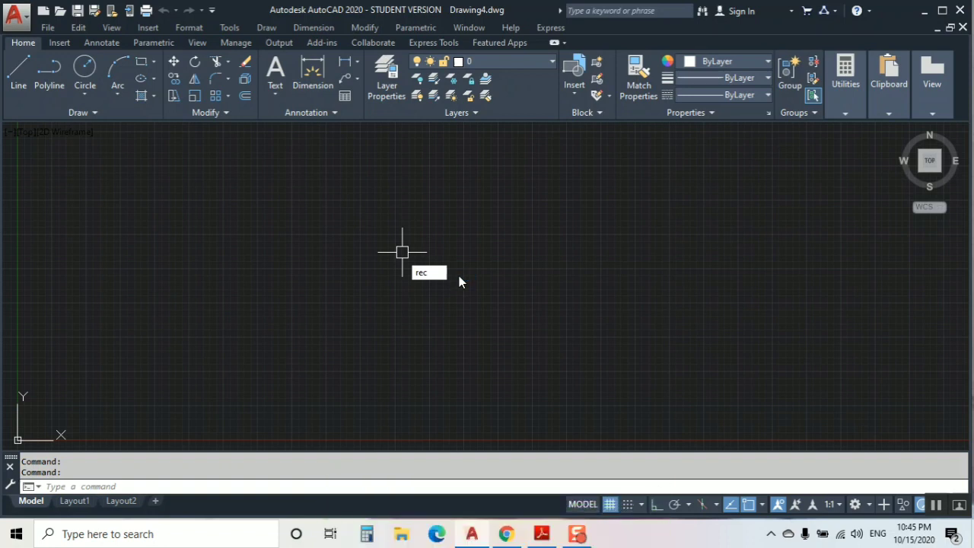
type("rec")
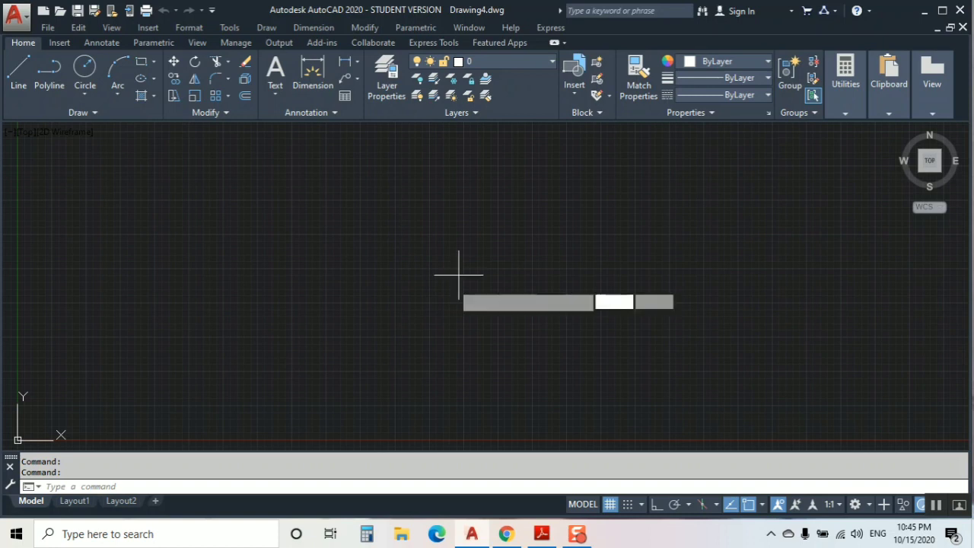
key("Return")
left_click(338, 208)
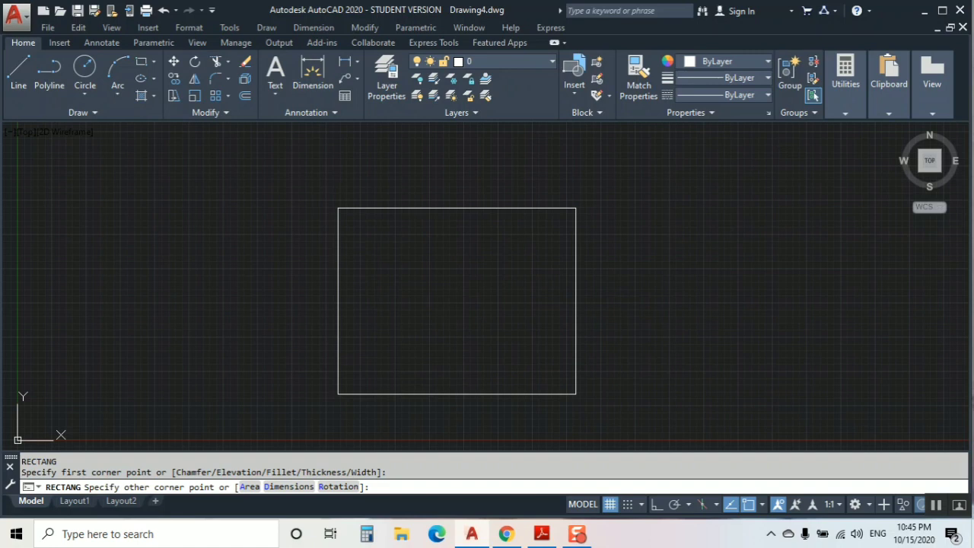
left_click(576, 393)
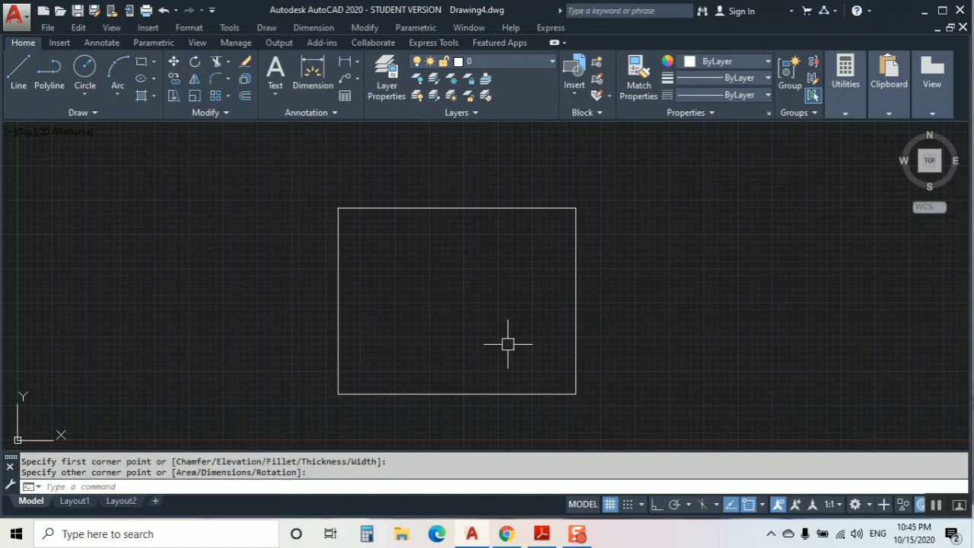
Draw a smaller rectangle nested inside the first one.
key("Return")
left_click(360, 230)
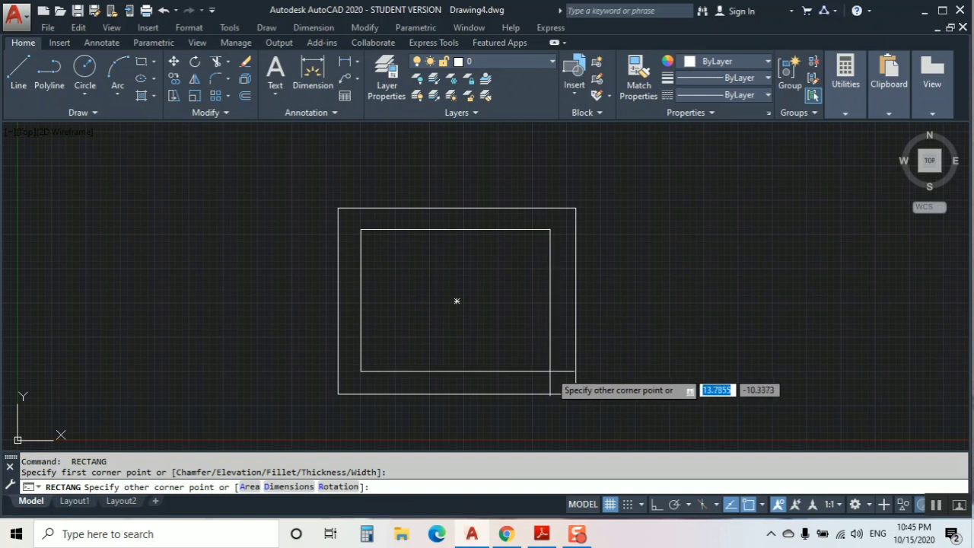
left_click(550, 371)
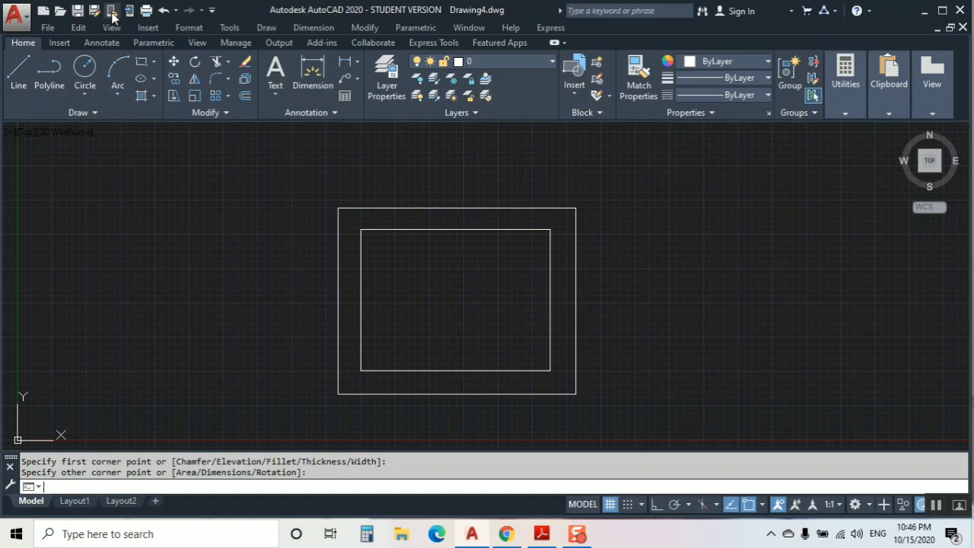
Sign in through Open from Web & Mobile with the account e-mail and password.
left_click(111, 13)
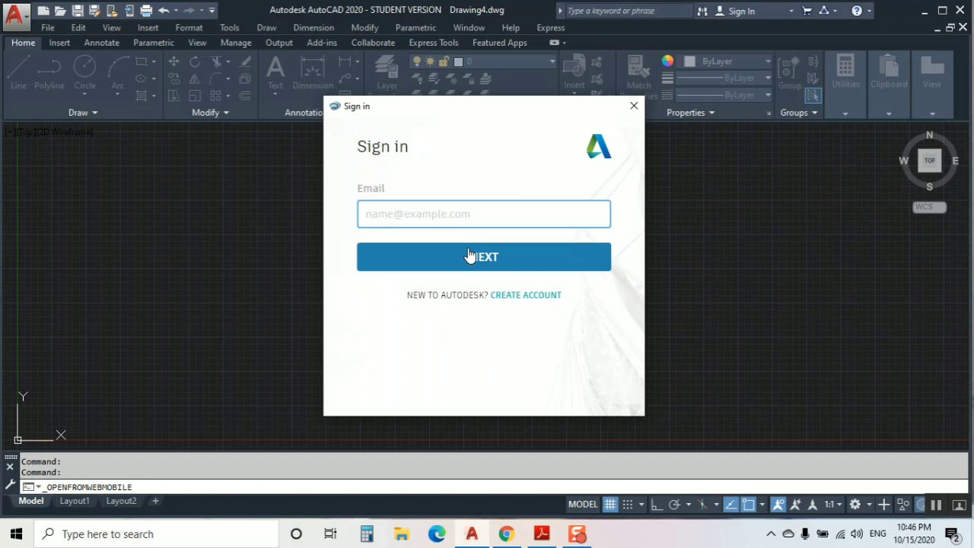
left_click(455, 214)
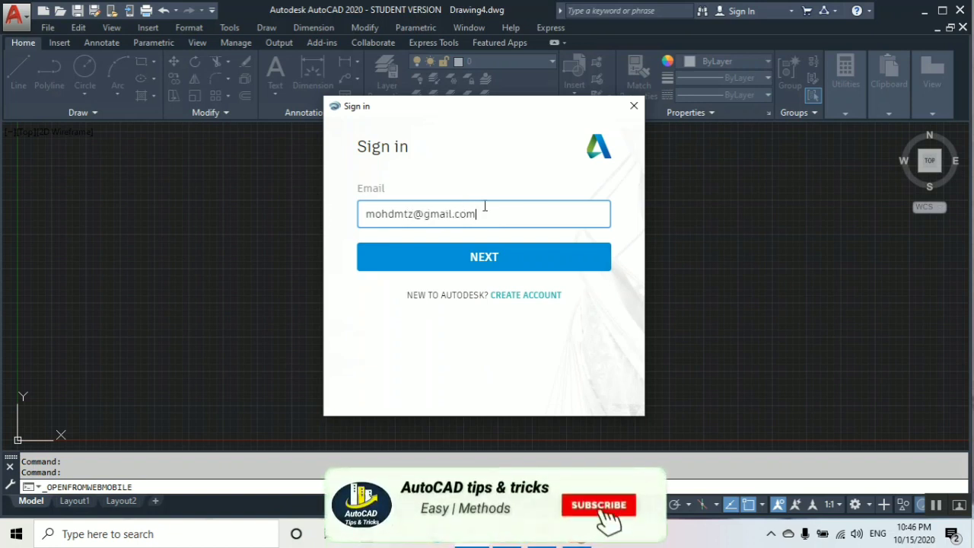
left_click(476, 256)
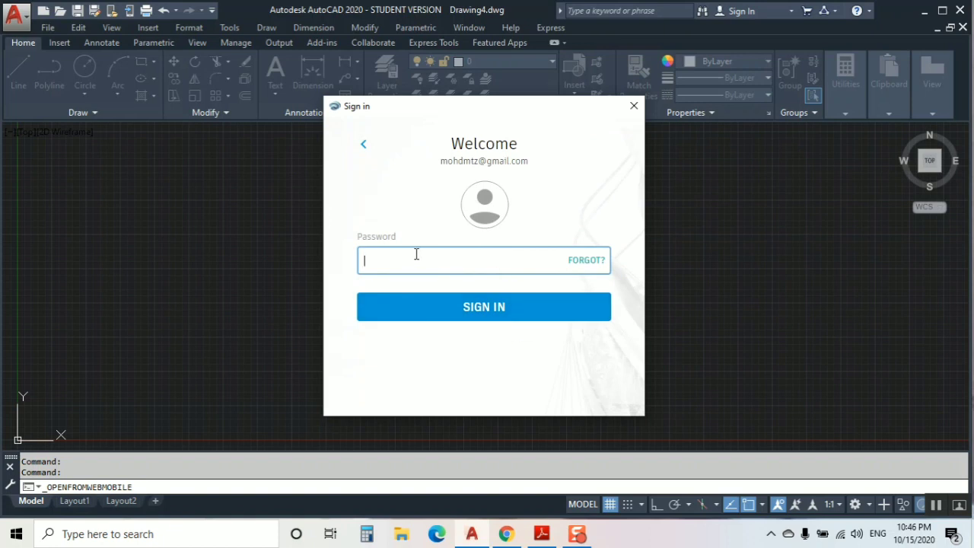
type("••••")
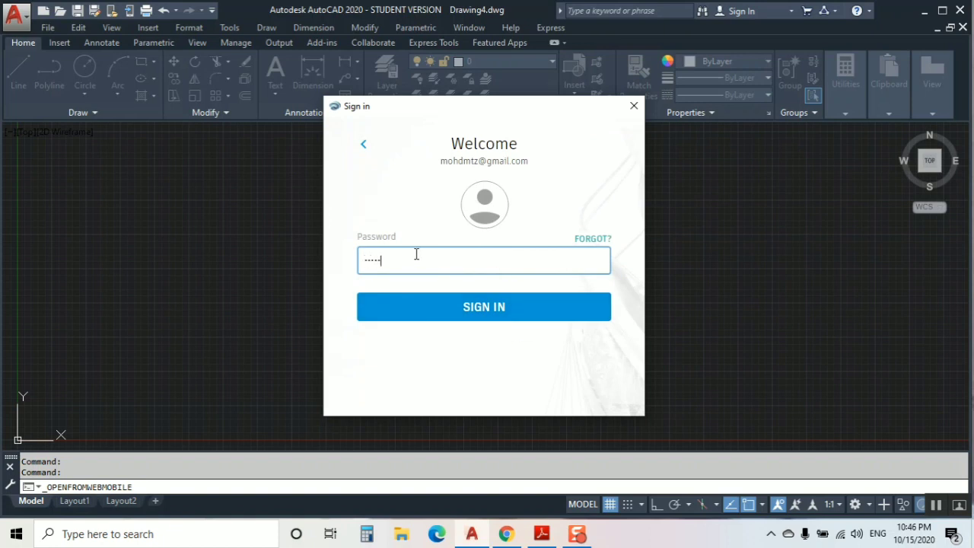
type("••••")
left_click(481, 313)
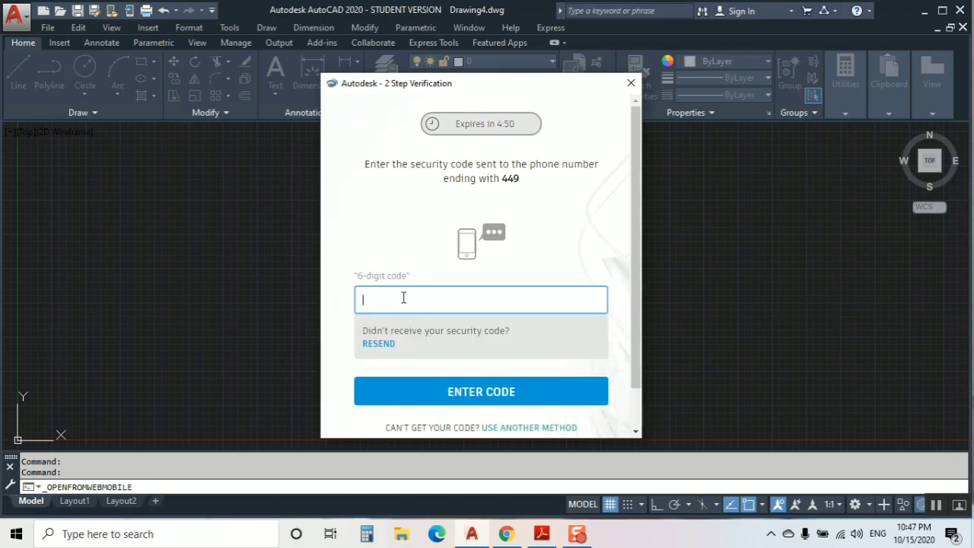
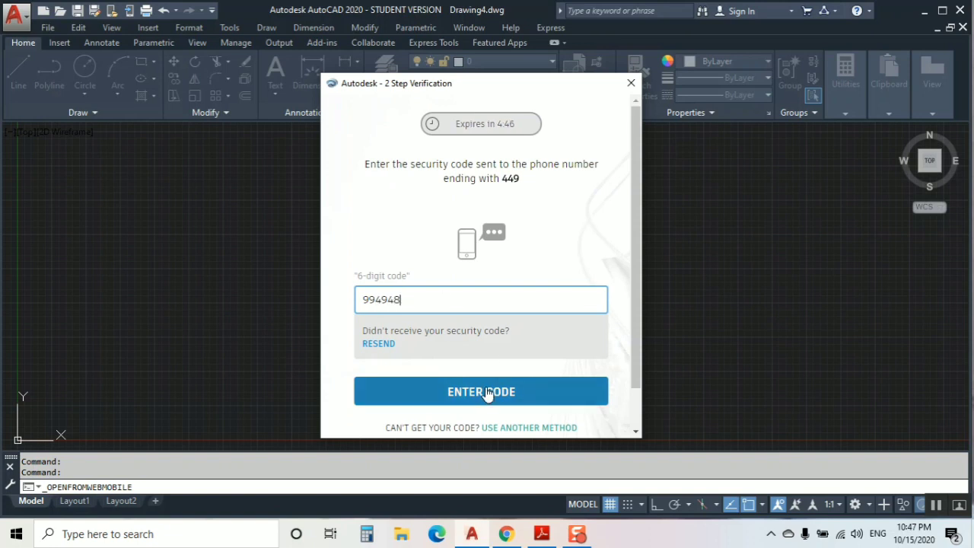
Enter the 6-digit security code to finish two-step verification.
left_click(488, 391)
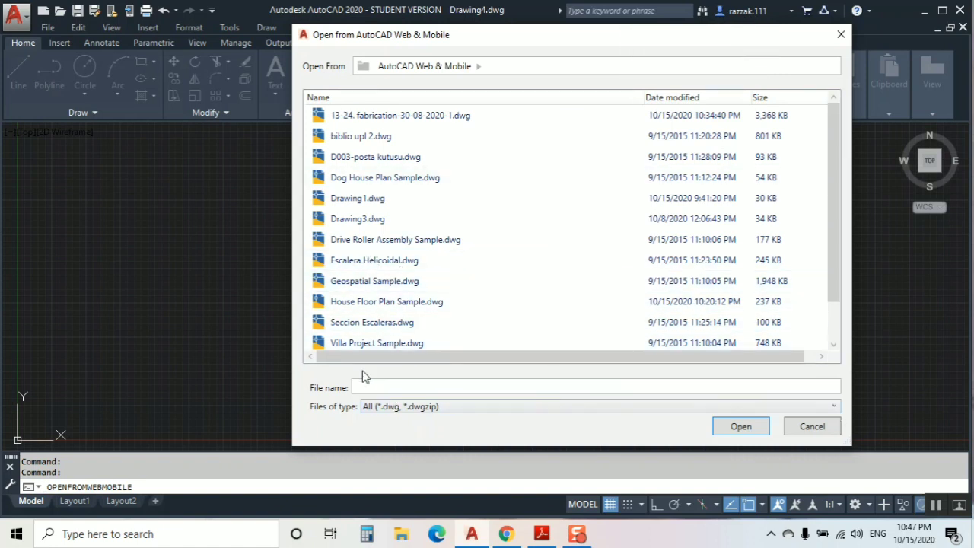
Close the cloud file list and save the drawing to Web & Mobile as 'Tips & Tricks'.
left_click(841, 36)
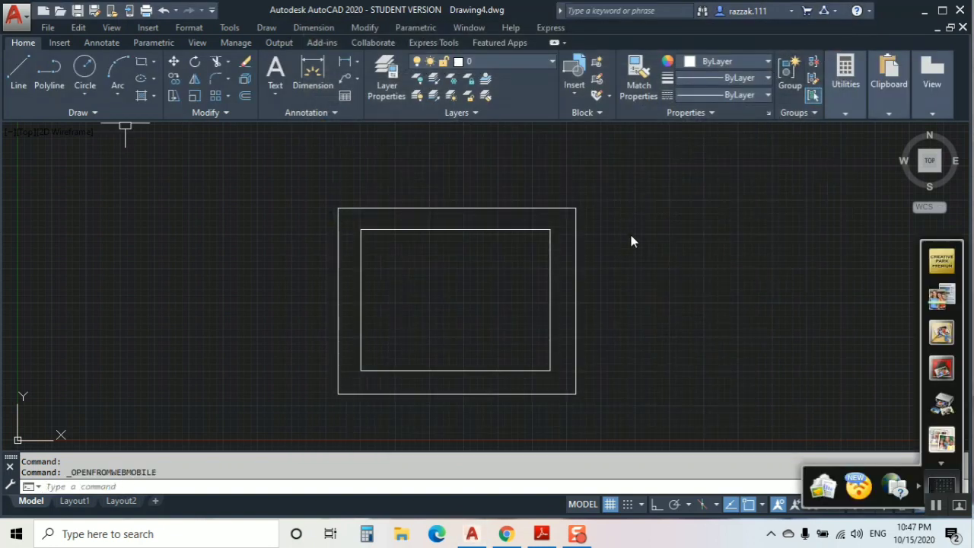
left_click(129, 11)
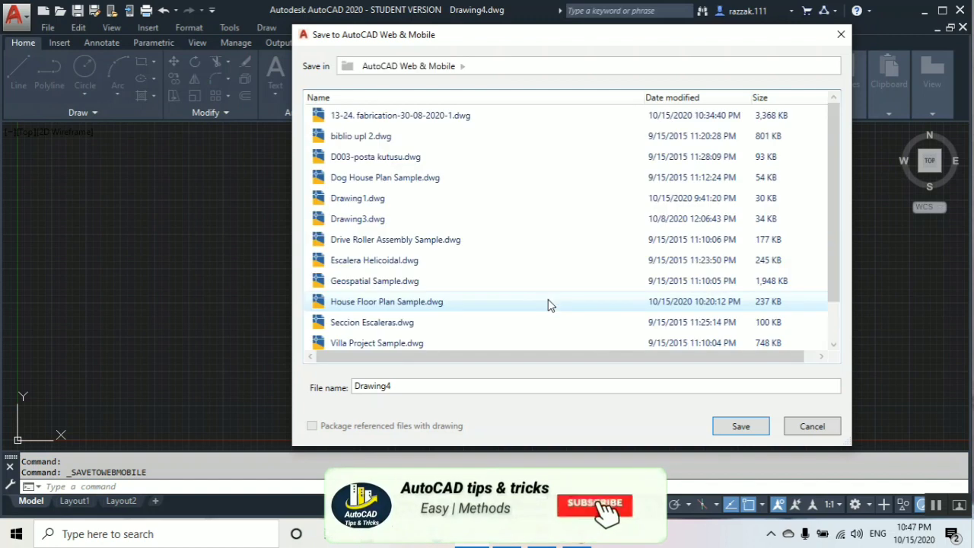
left_click(404, 386)
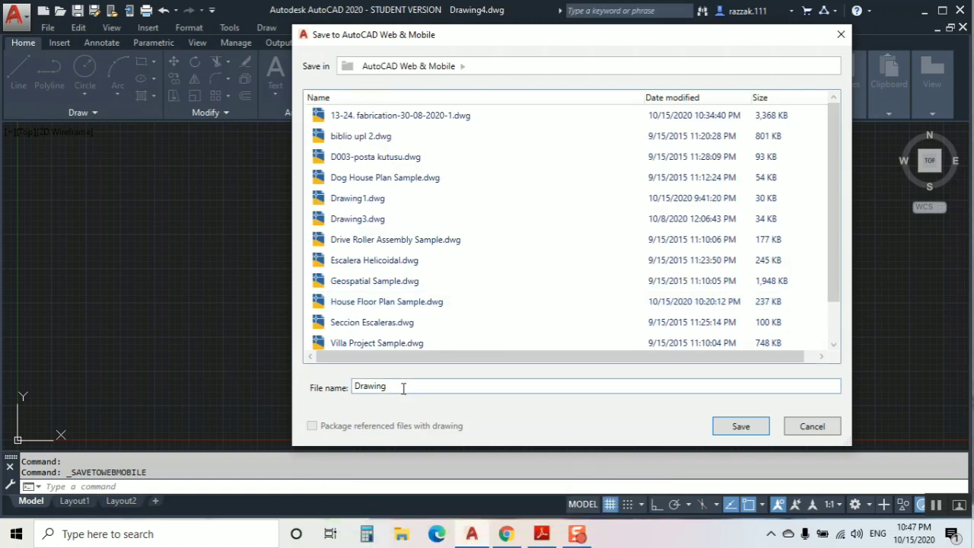
key("BackSpace")
key("BackSpace")
key("BackSpace")
key("BackSpace")
type("& Tricks")
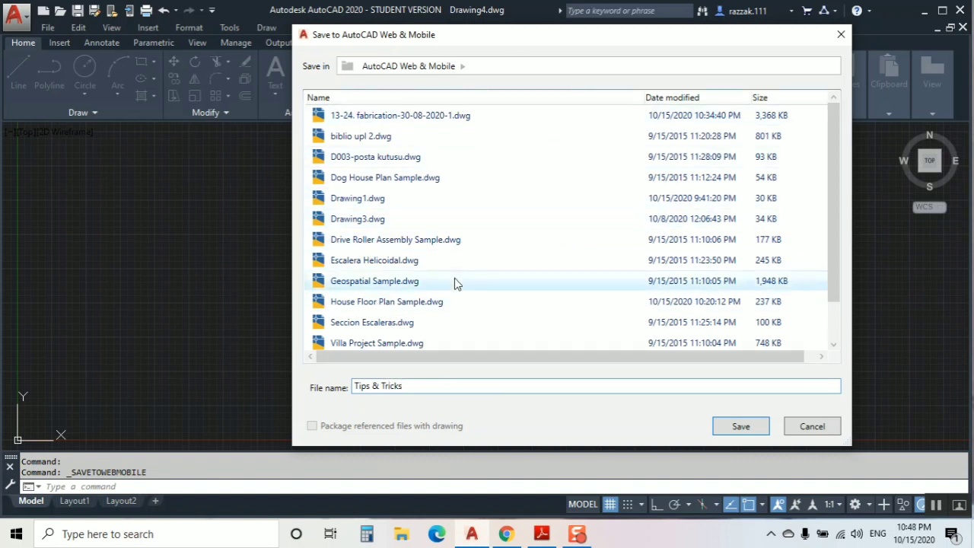
left_click(741, 427)
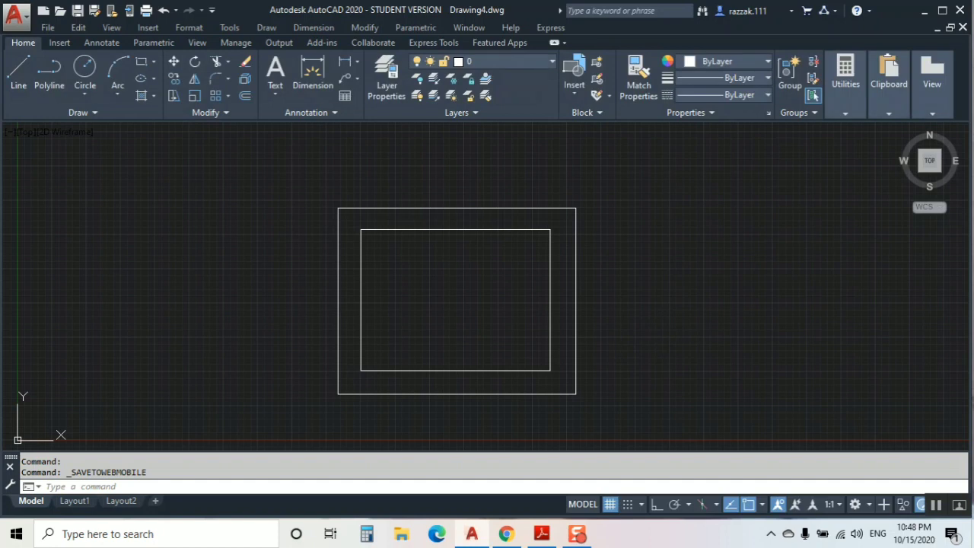
key("Escape")
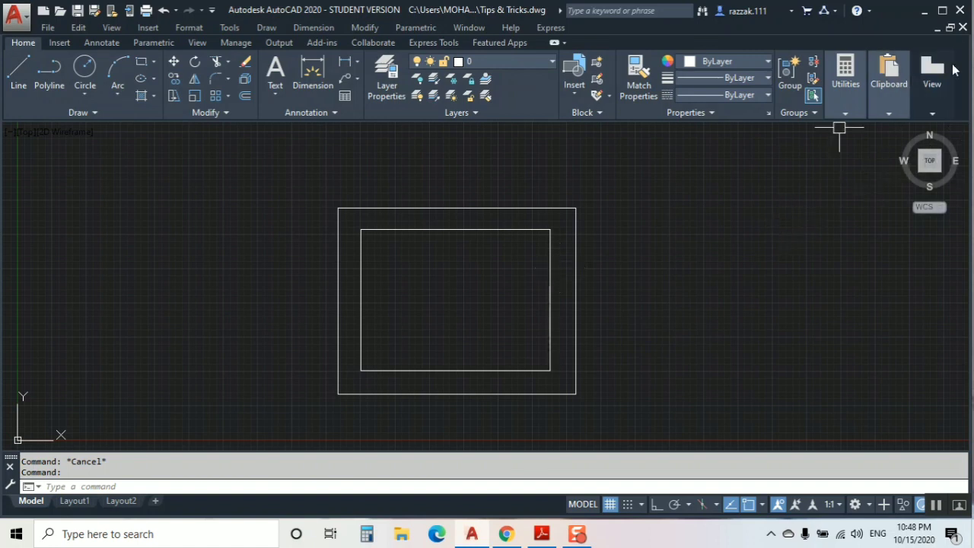
left_click(962, 28)
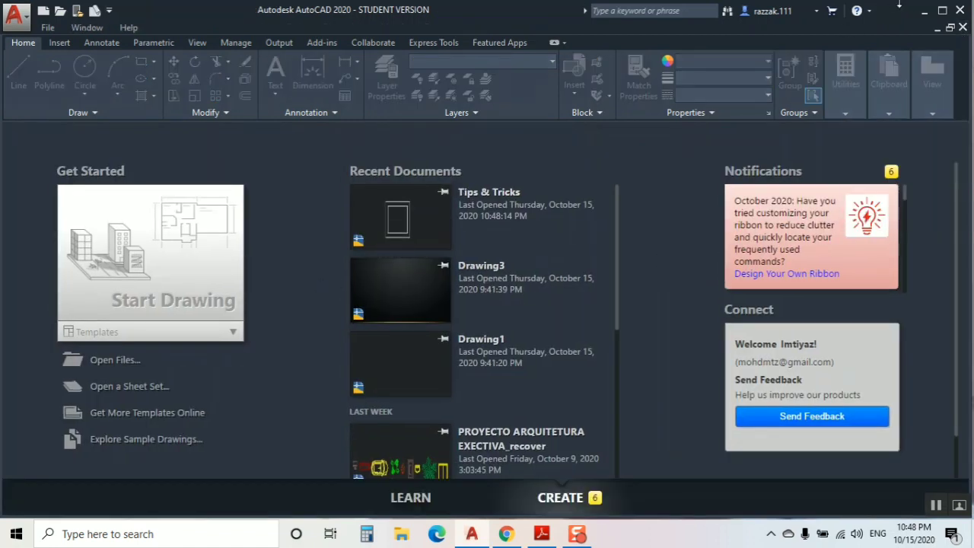
left_click(813, 14)
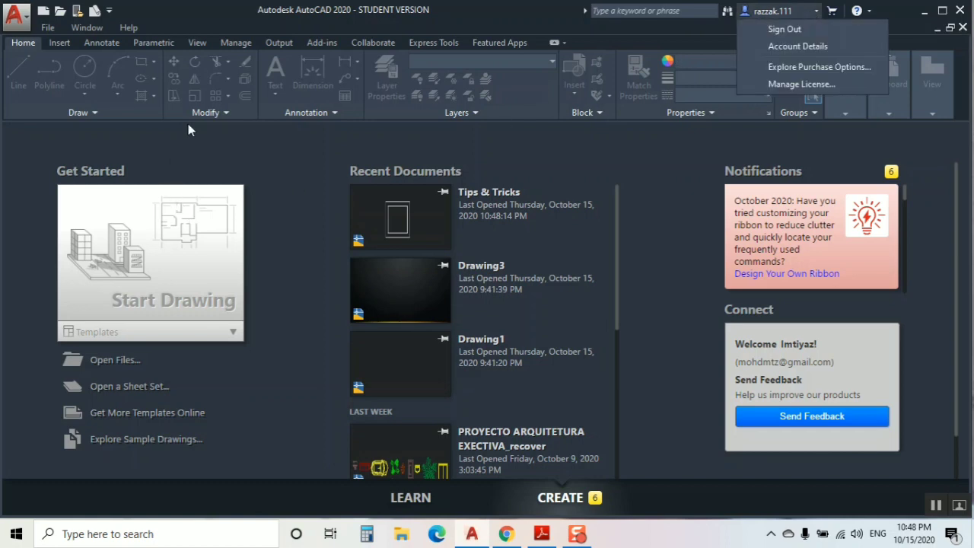
left_click(455, 159)
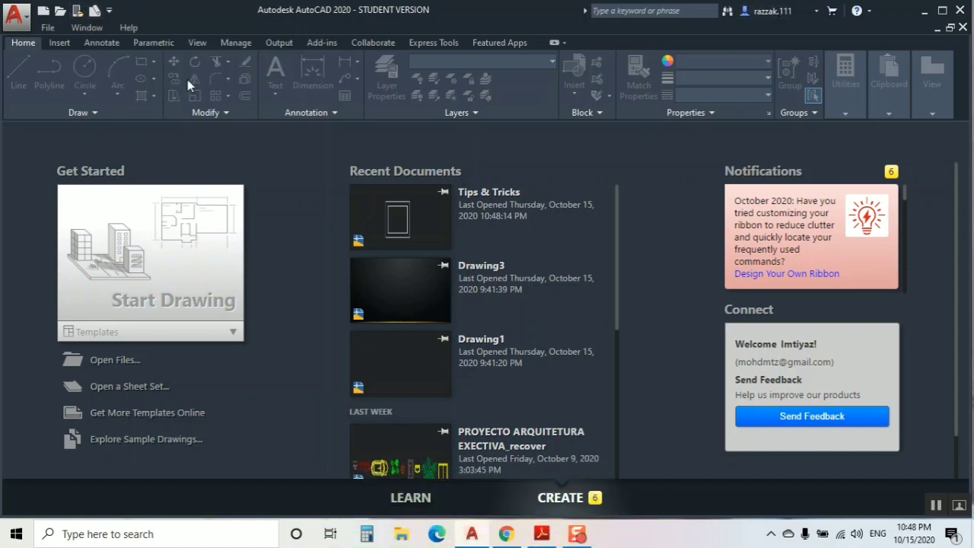
Open Tips & Tricks.dwg from AutoCAD Web & Mobile storage.
left_click(78, 12)
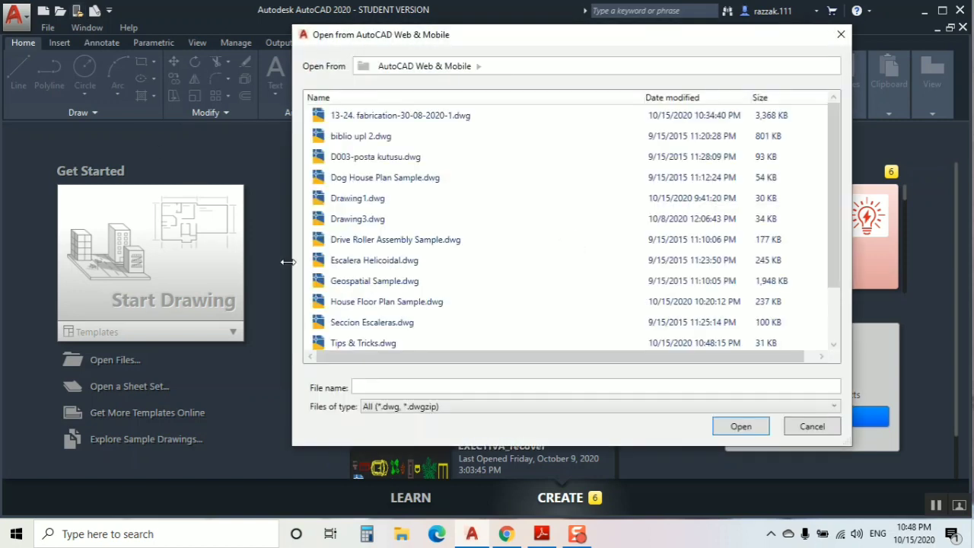
scroll(352, 344, "down", 1)
left_click(367, 323)
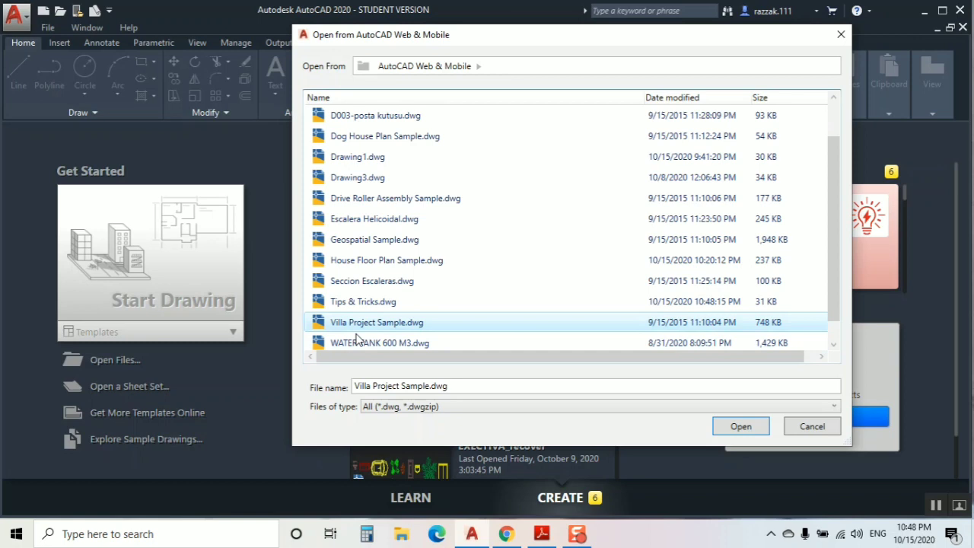
left_click(356, 303)
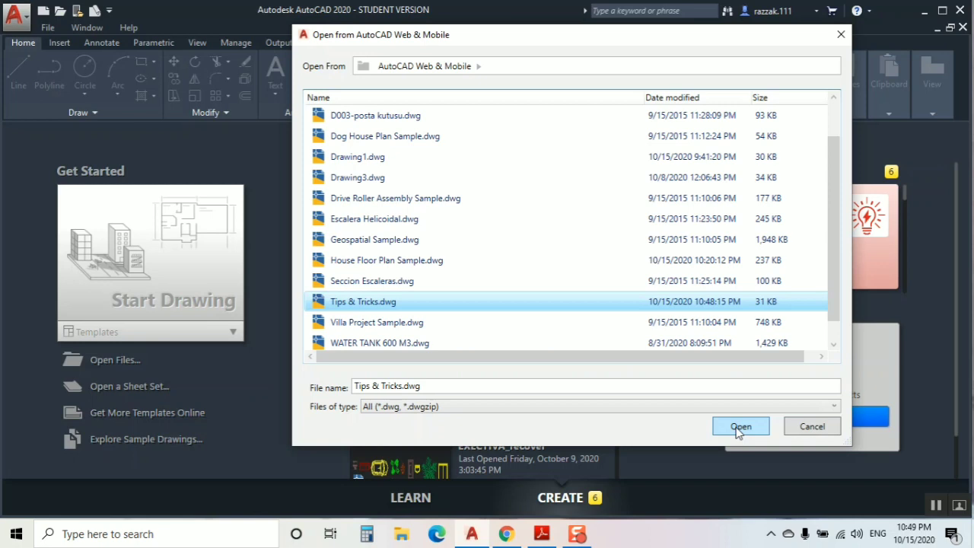
left_click(739, 427)
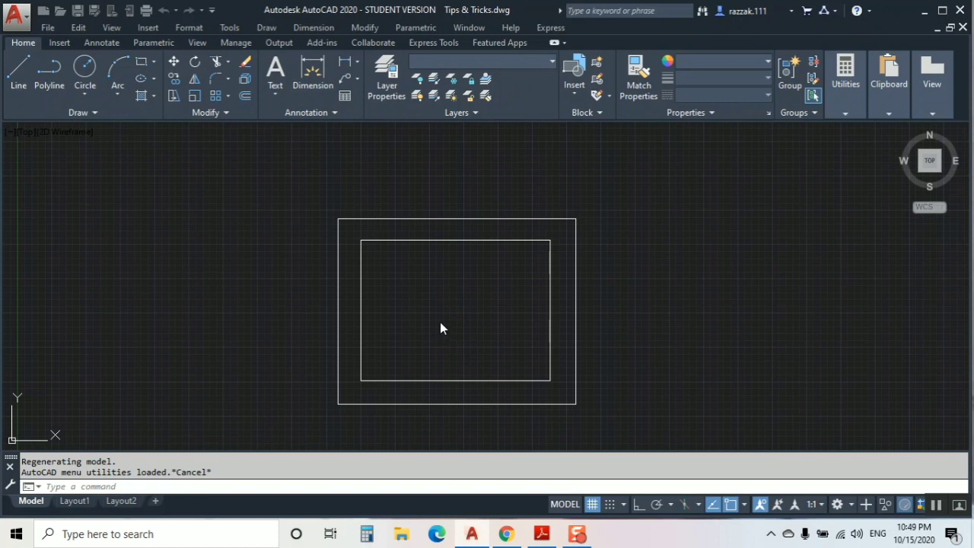
Window-select the inner rectangle, then minimize AutoCAD to show the desktop.
left_click(444, 313)
left_click(460, 335)
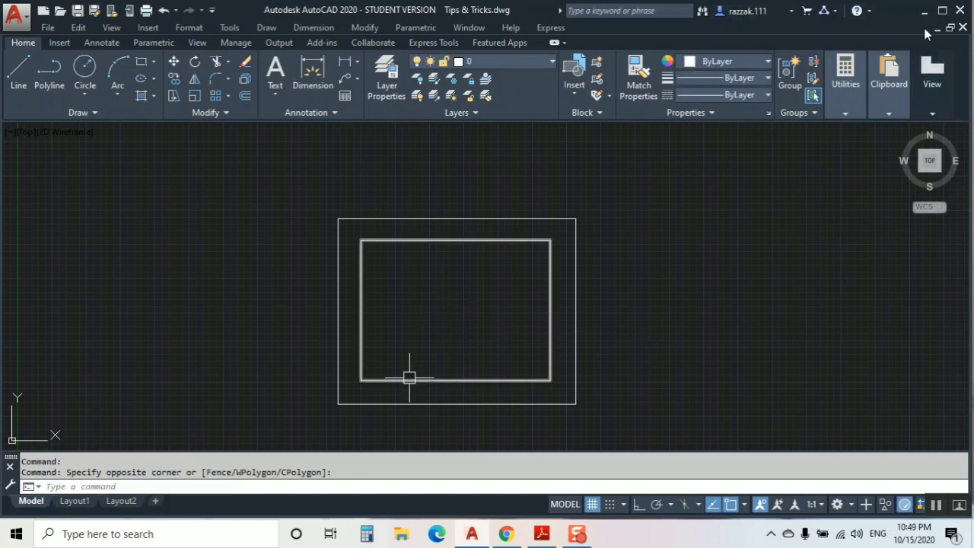
left_click(924, 12)
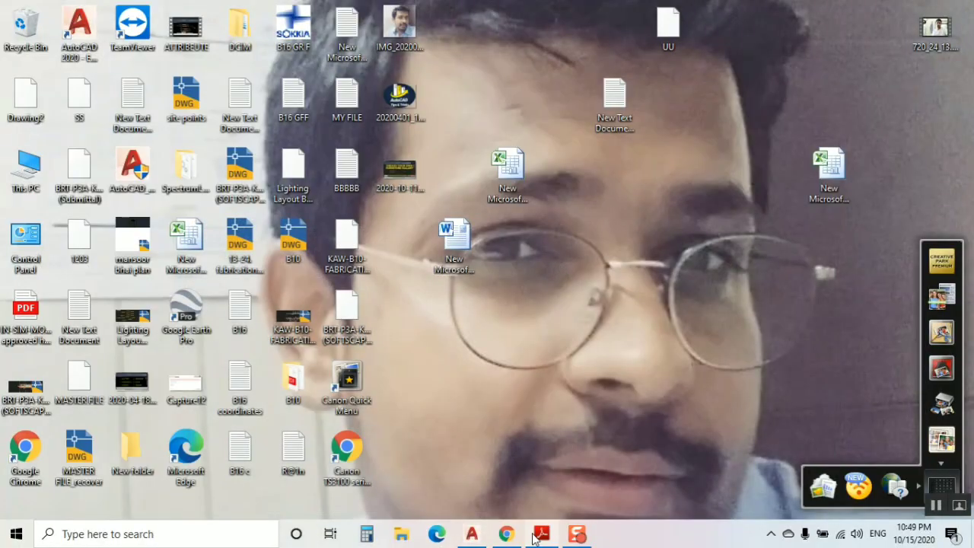
Paste the web.autocad.com address into a new Chrome tab and load the login page.
left_click(508, 535)
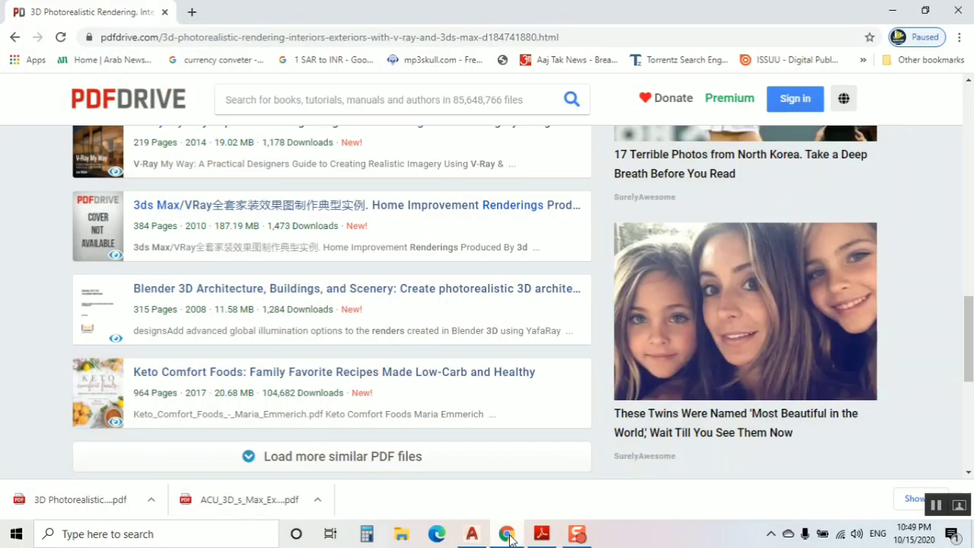
left_click(192, 12)
left_click(215, 35)
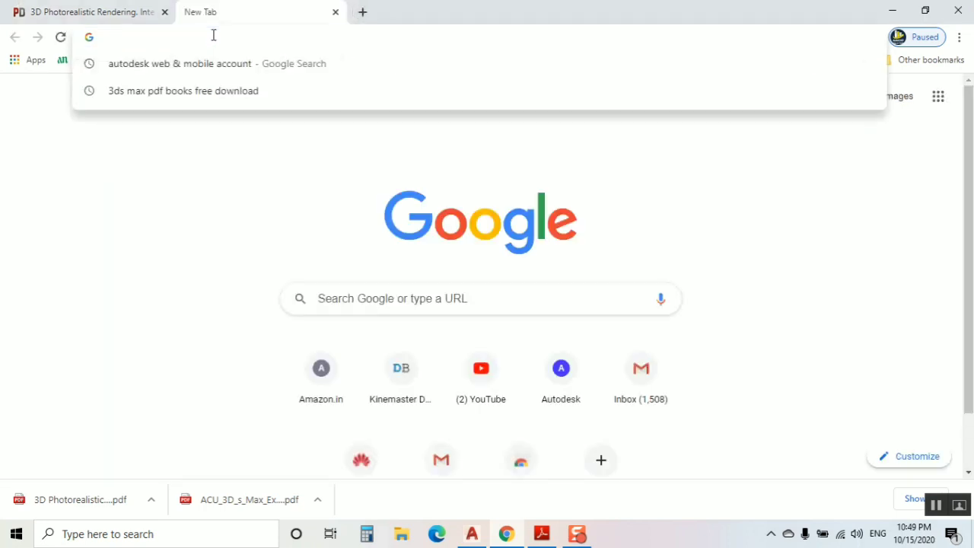
right_click(215, 36)
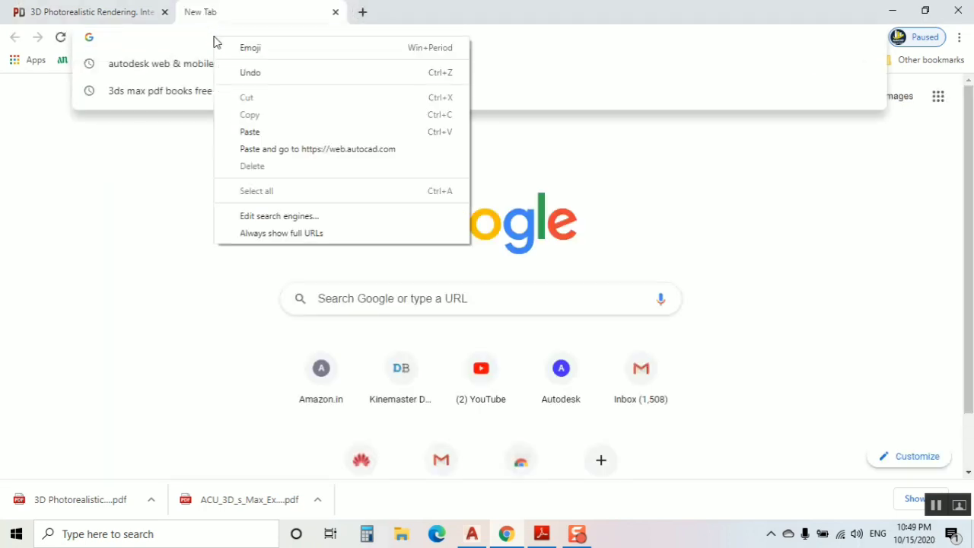
left_click(265, 133)
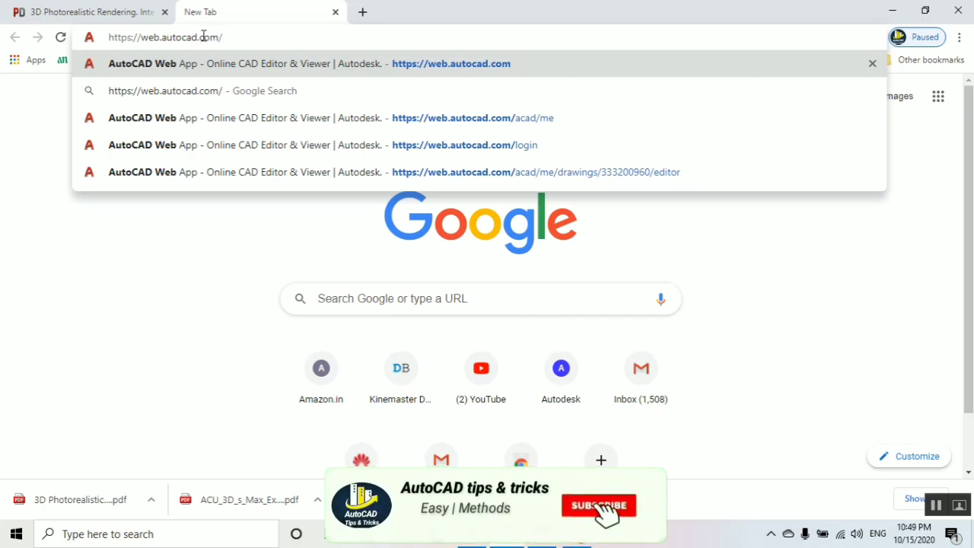
key("Return")
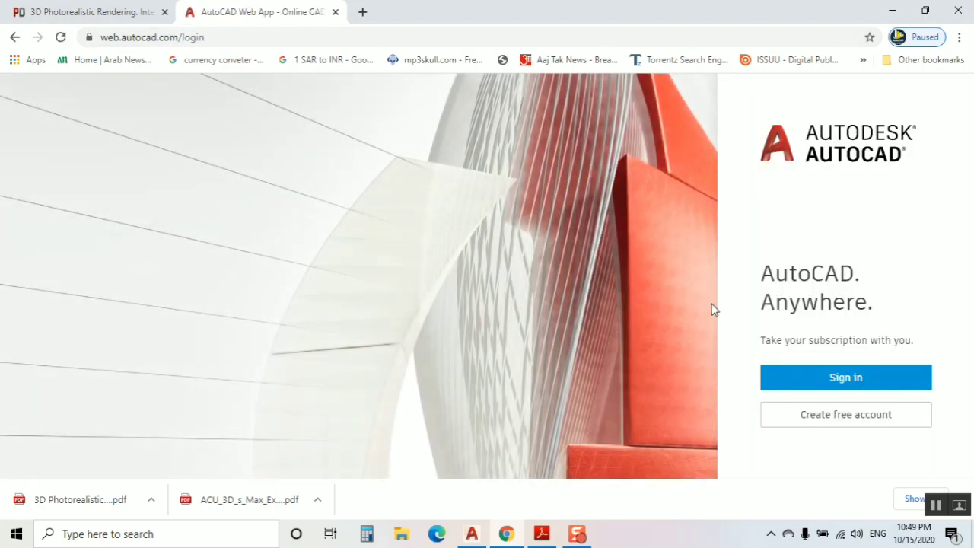
Sign in to AutoCAD Web and scroll the file list down to Tips & Tricks.dwg.
left_click(848, 376)
left_click(847, 378)
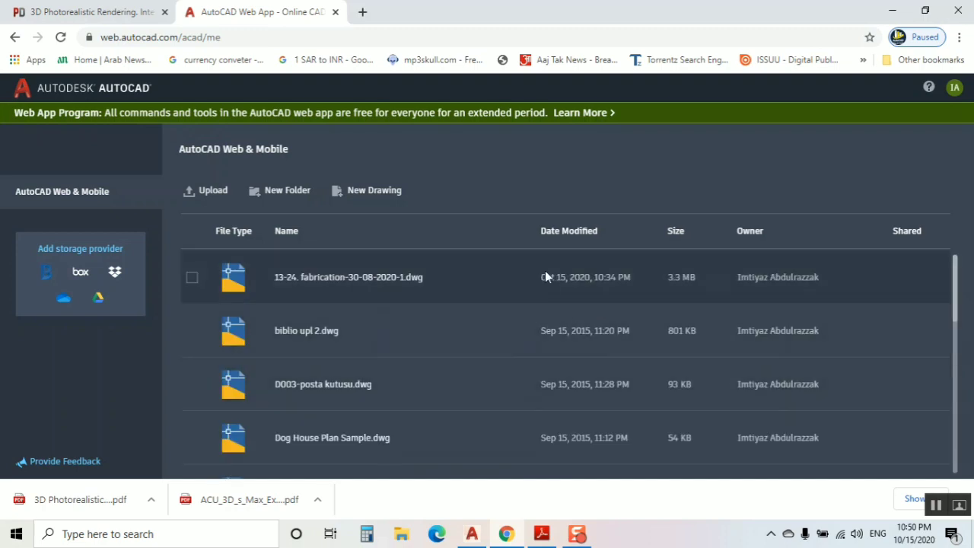
scroll(357, 335, "down", 6)
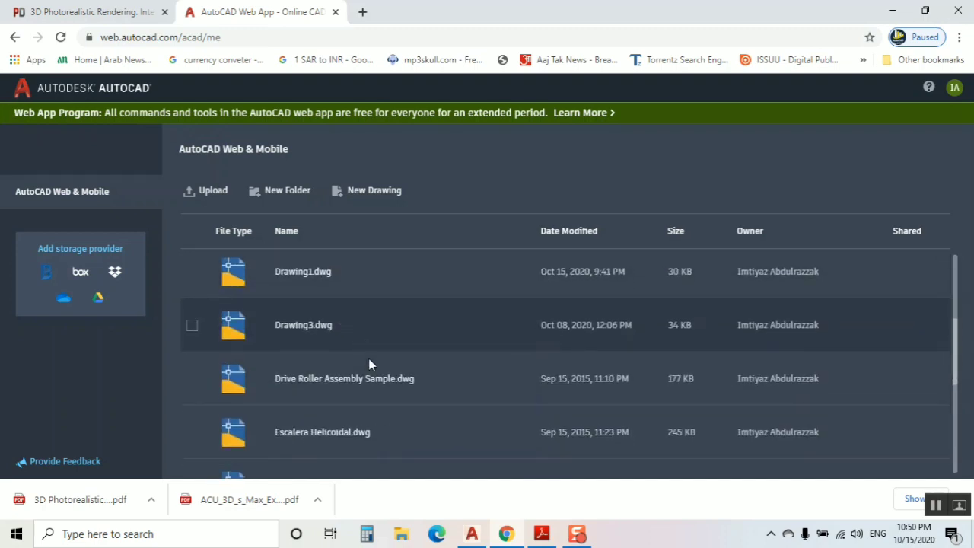
scroll(383, 378, "down", 2)
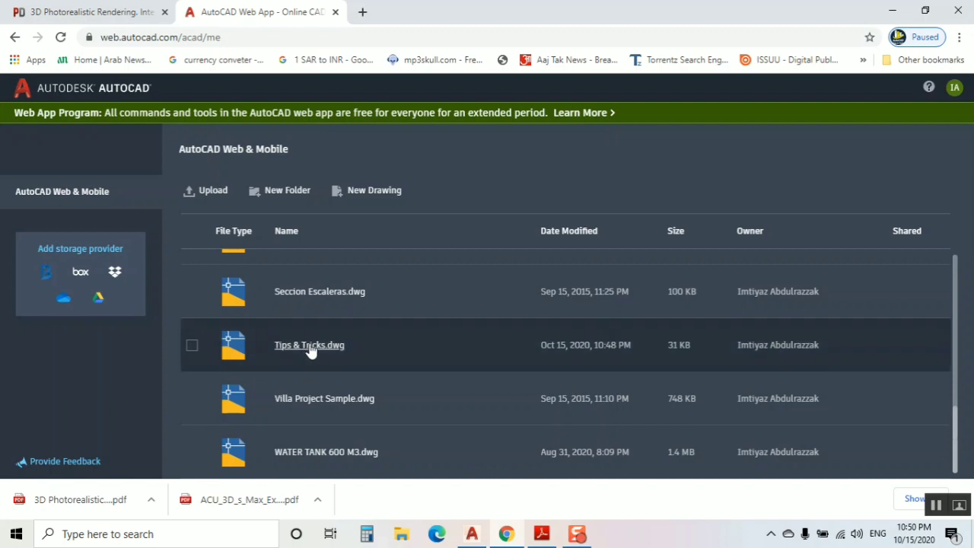
Open Tips & Tricks.dwg, zoom out, dismiss the student notice and select the outer rectangle.
left_click(309, 348)
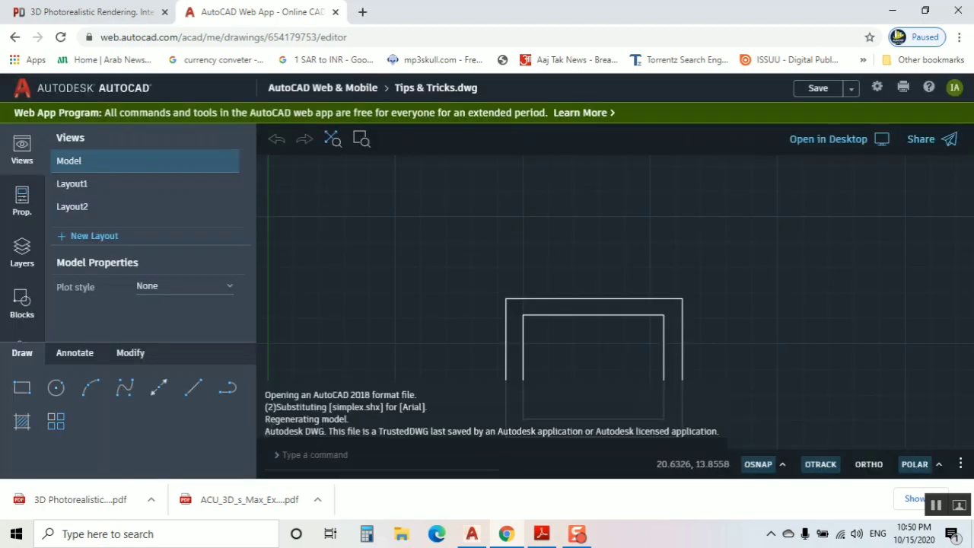
scroll(518, 253, "down", 4)
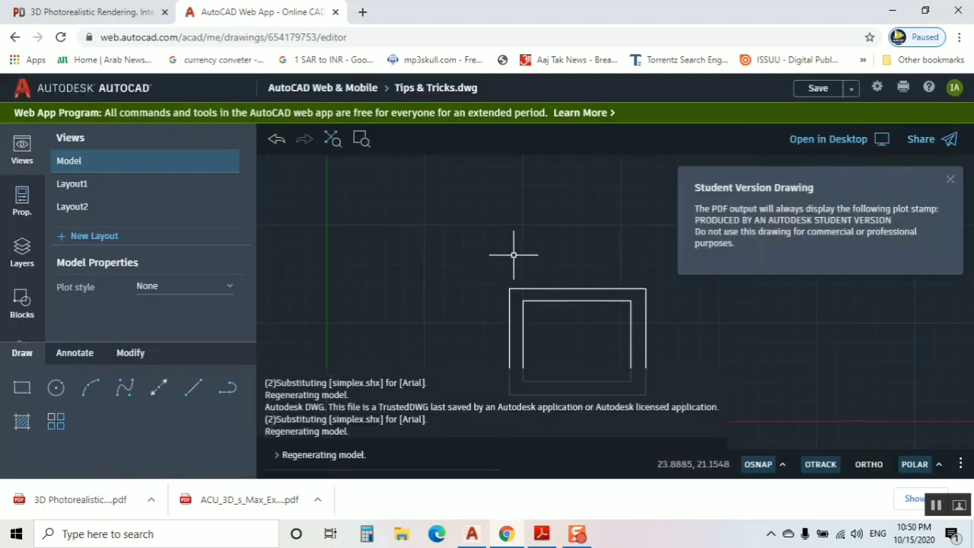
left_click(950, 180)
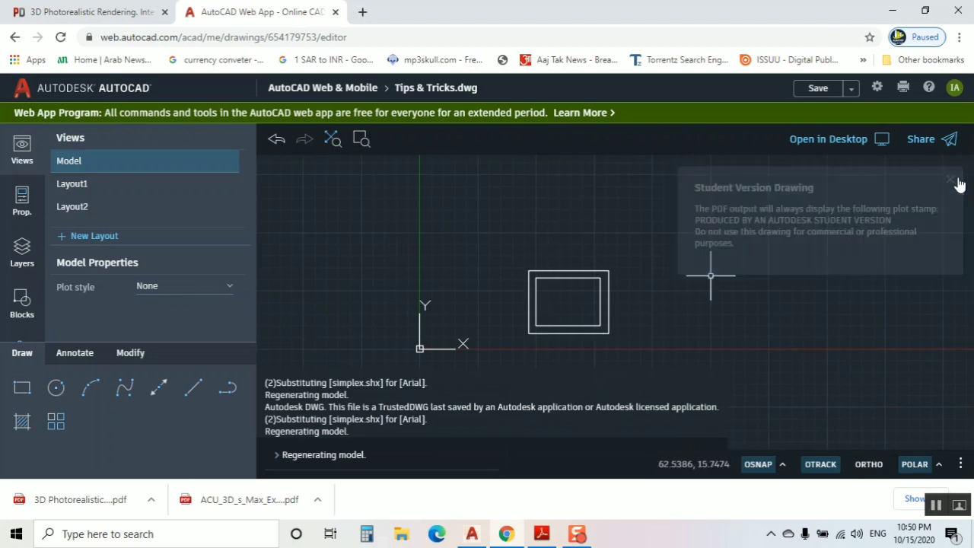
left_click(605, 271)
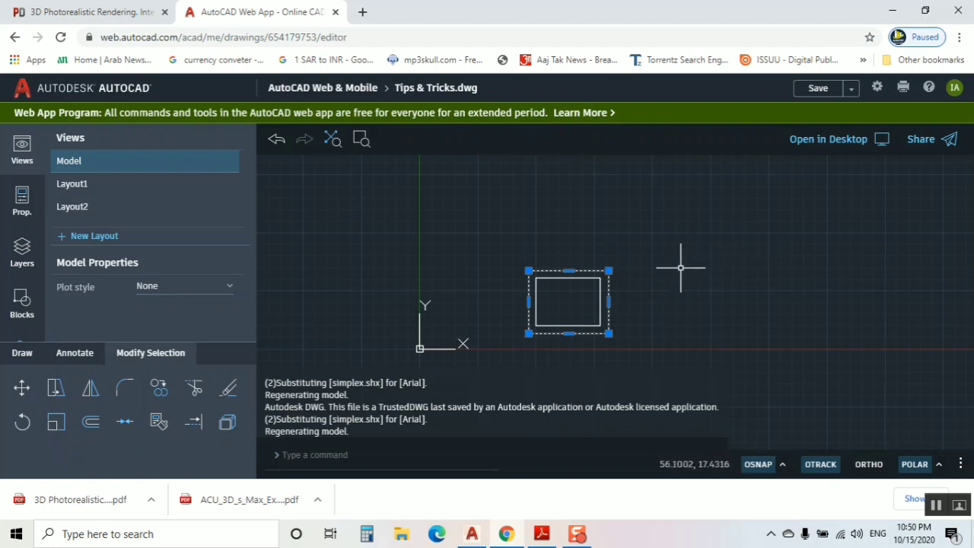
Delete the outer rectangle and save Tips & Tricks.dwg back to the cloud.
key("Delete")
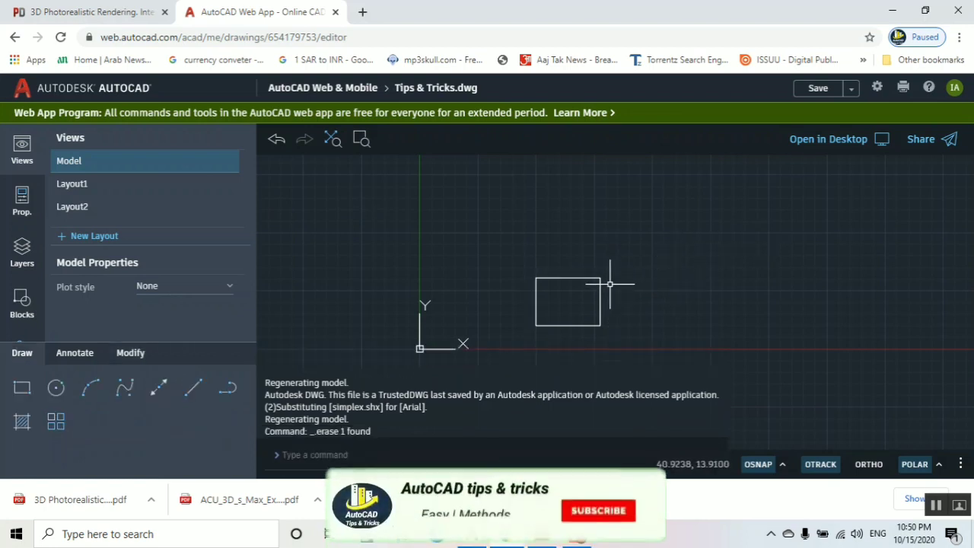
left_click(818, 90)
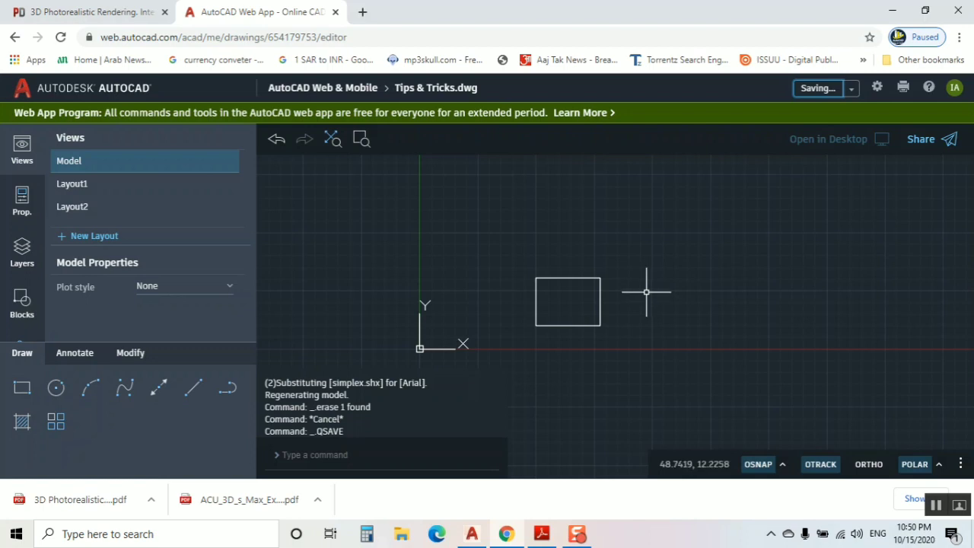
scroll(589, 253, "down", 2)
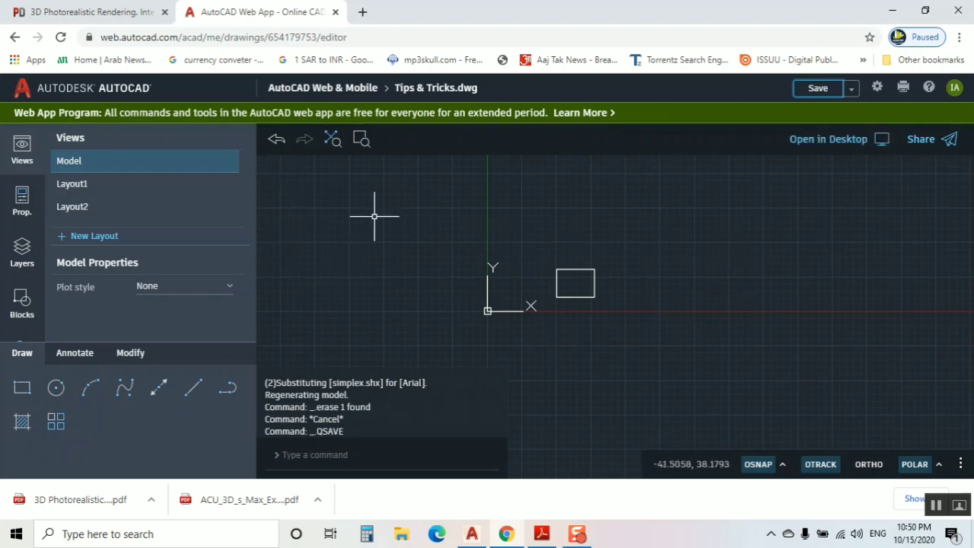
left_click(275, 145)
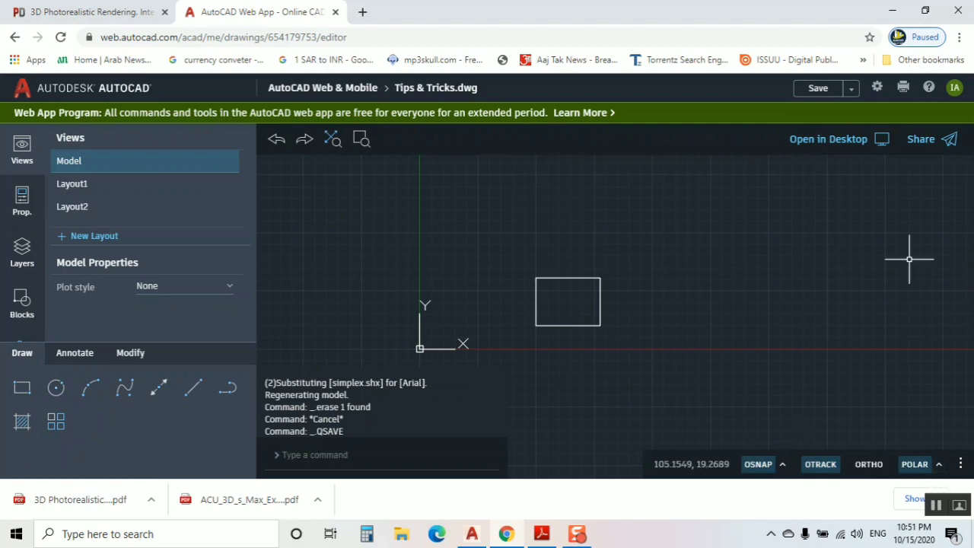
scroll(596, 317, "down", 2)
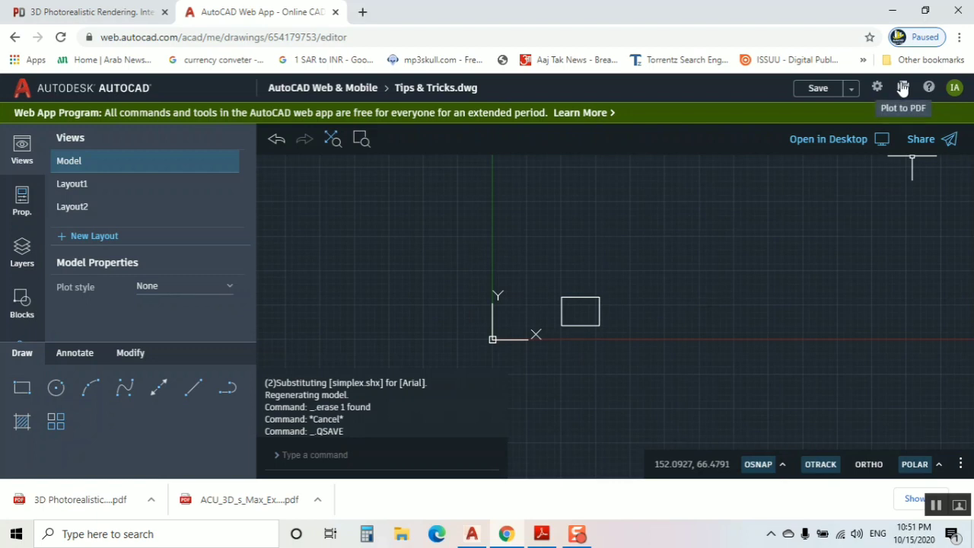
scroll(624, 228, "down", 2)
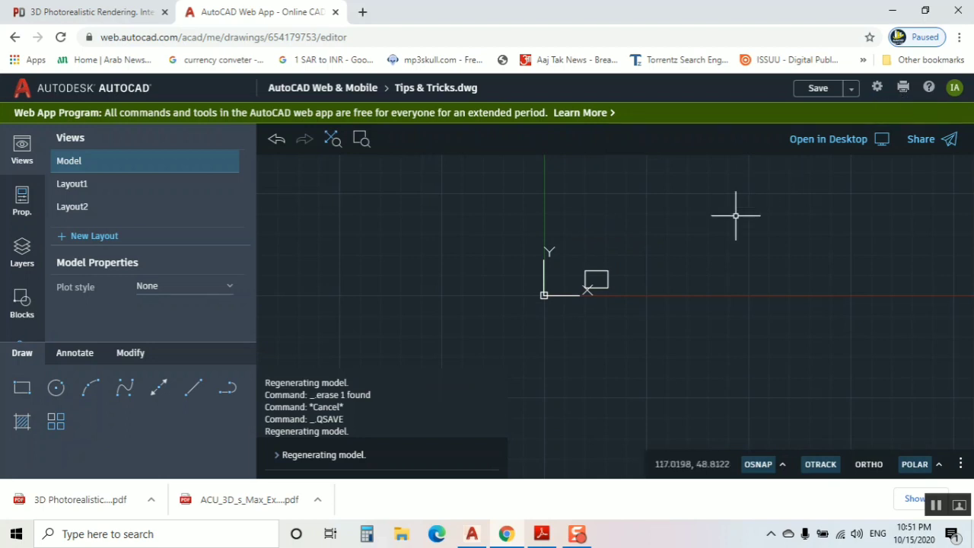
Add a new layout, rename Layout3 to 'yyyiii', and view it on landscape Letter paper.
left_click(81, 237)
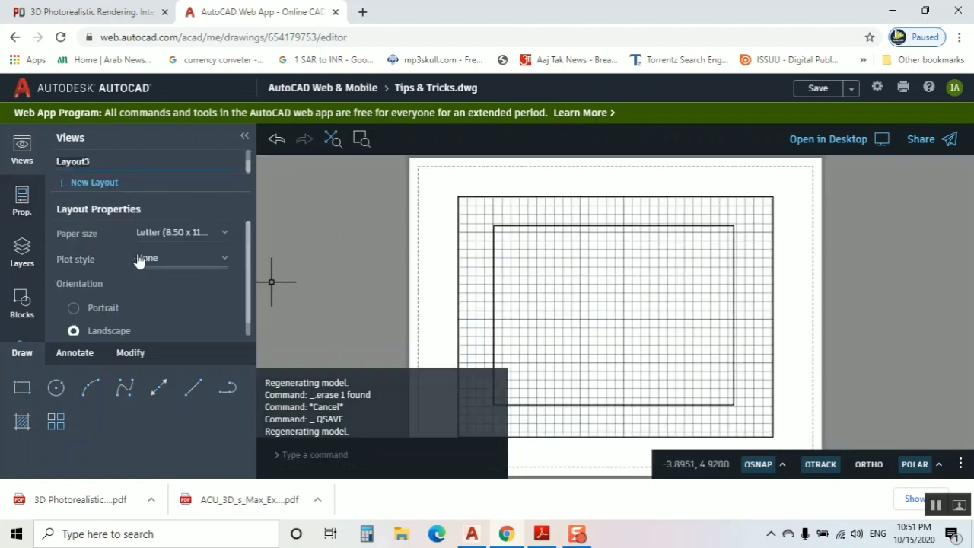
double_click(163, 160)
key("BackSpace")
type("yyy")
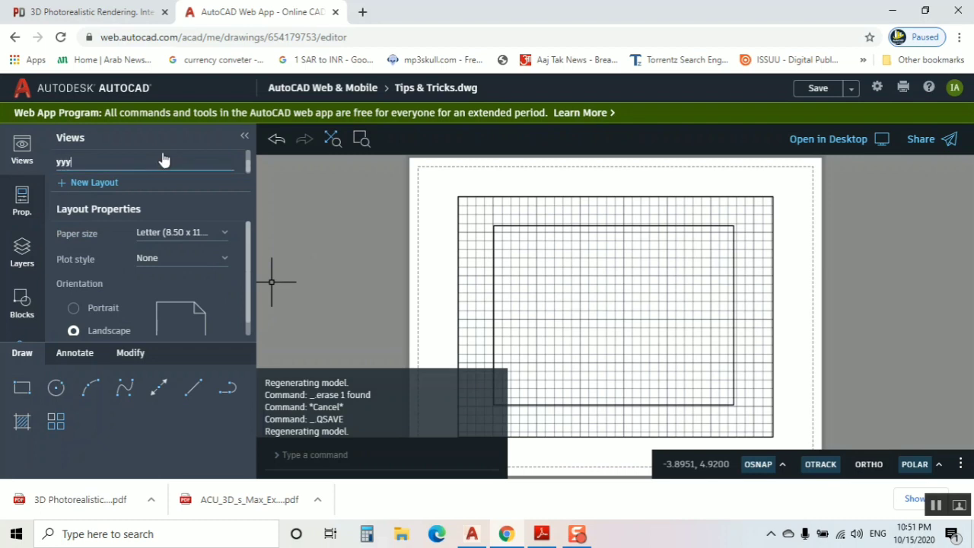
type("iii")
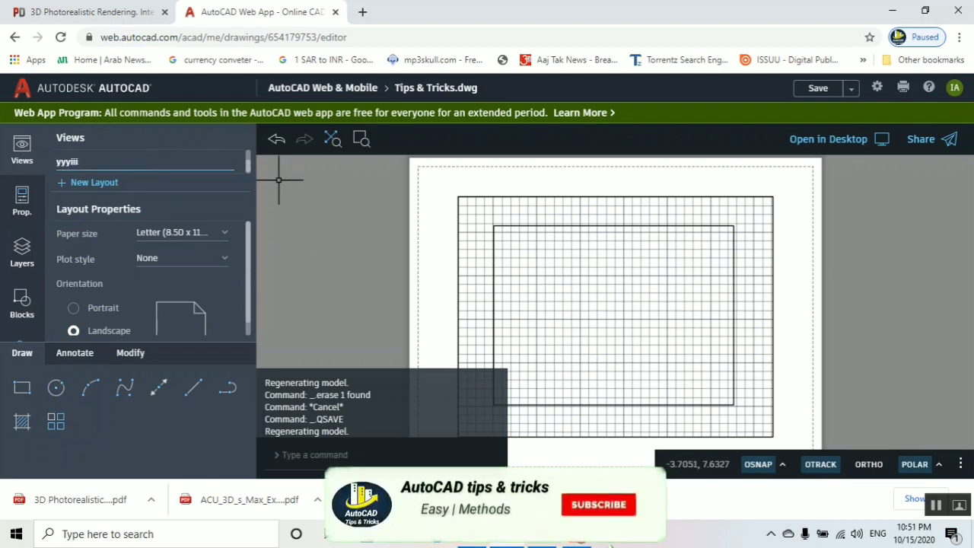
left_click(279, 185)
left_click(305, 207)
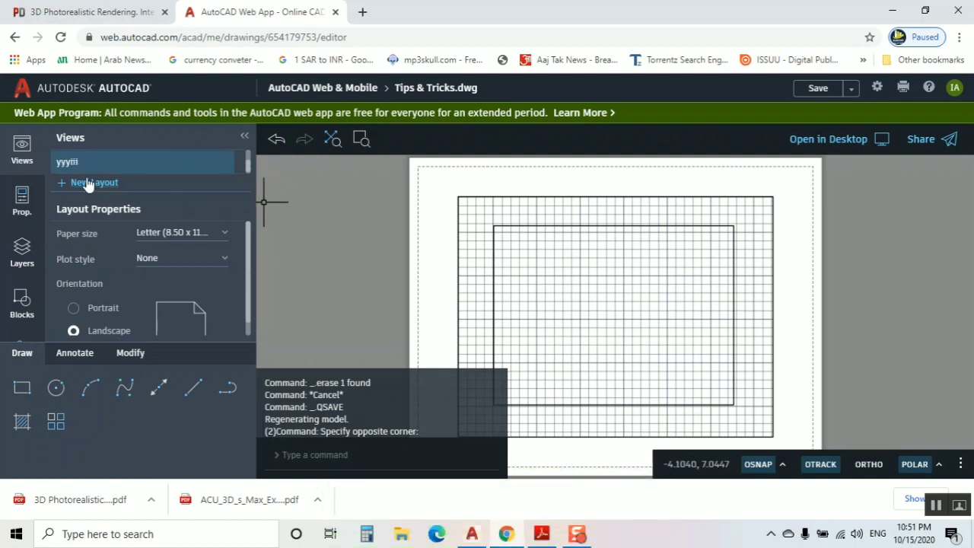
scroll(141, 294, "down", 1)
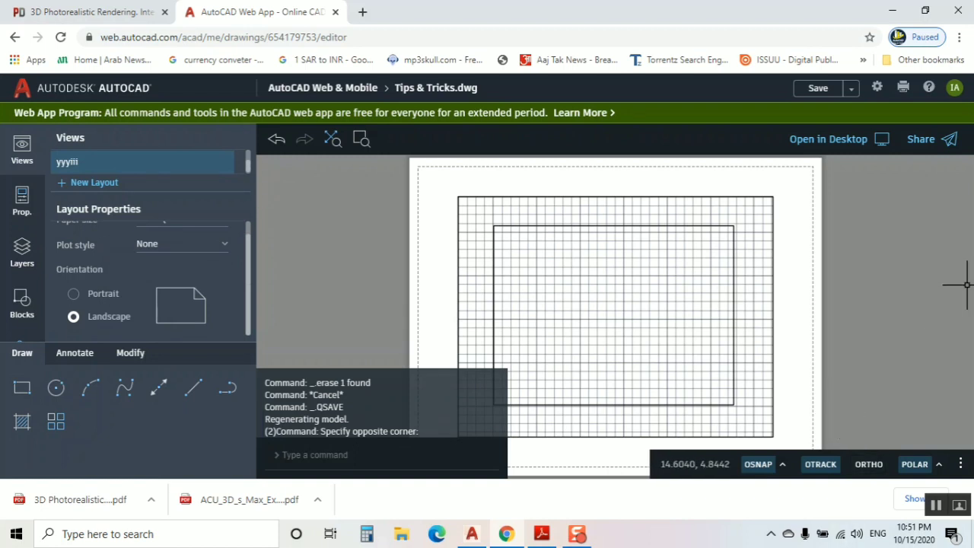
scroll(935, 243, "down", 3)
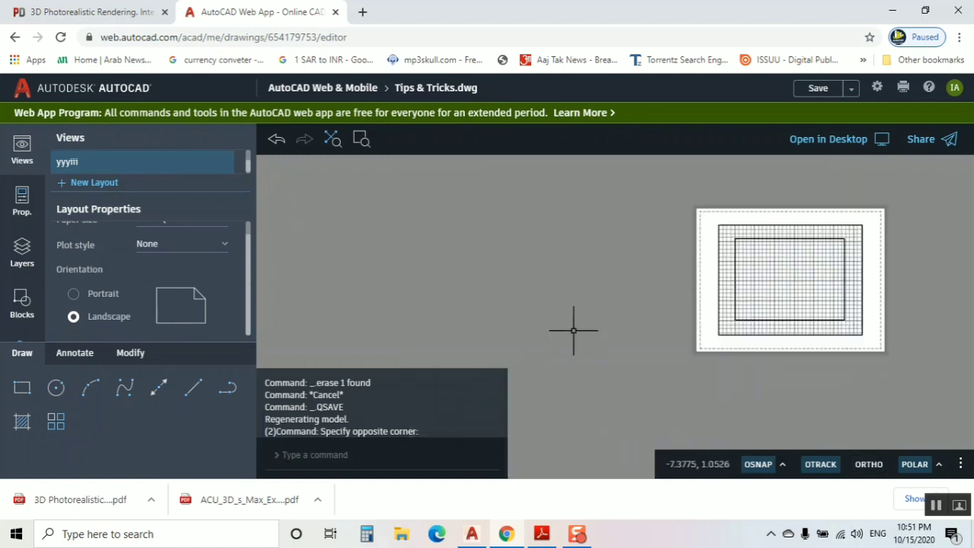
scroll(491, 290, "down", 2)
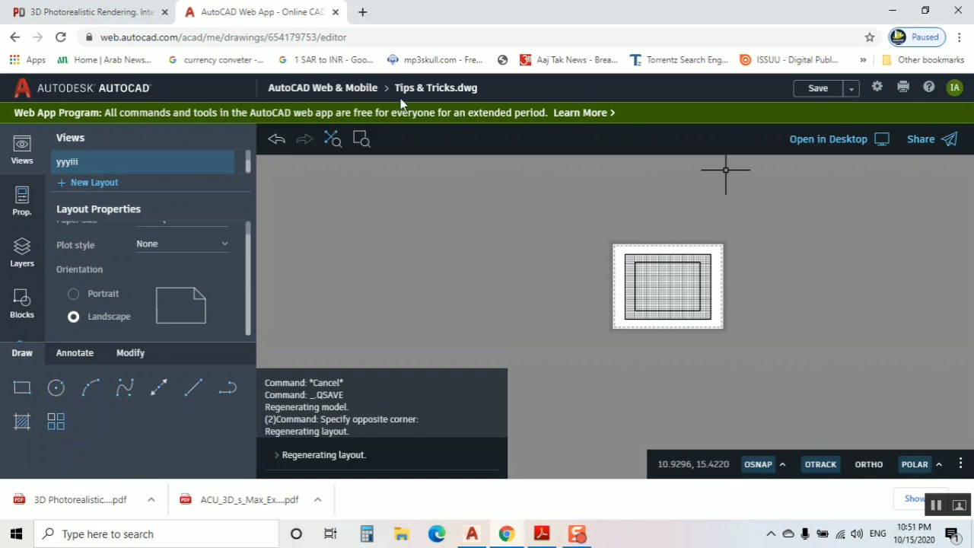
Exit the drawing to the AutoCAD Web & Mobile list, discarding the unsaved changes.
left_click(319, 91)
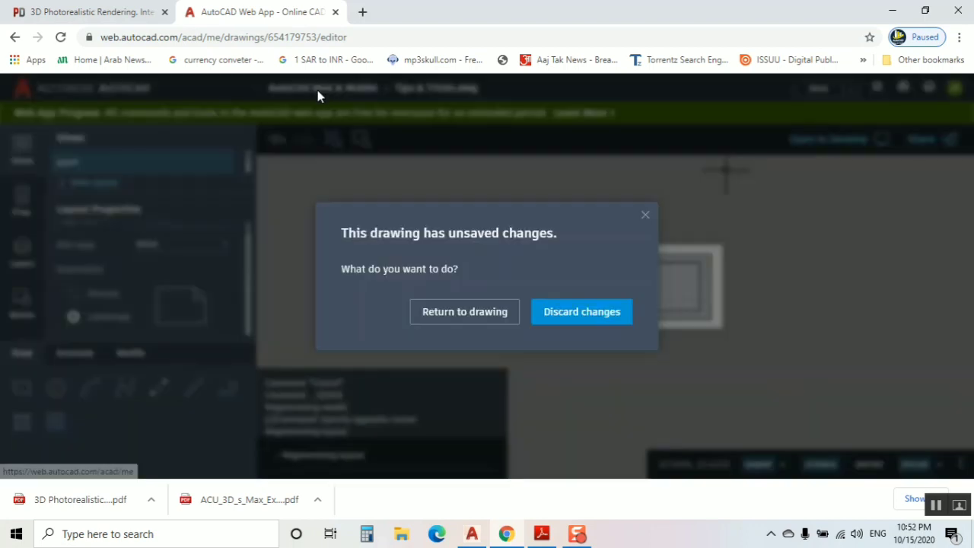
left_click(470, 313)
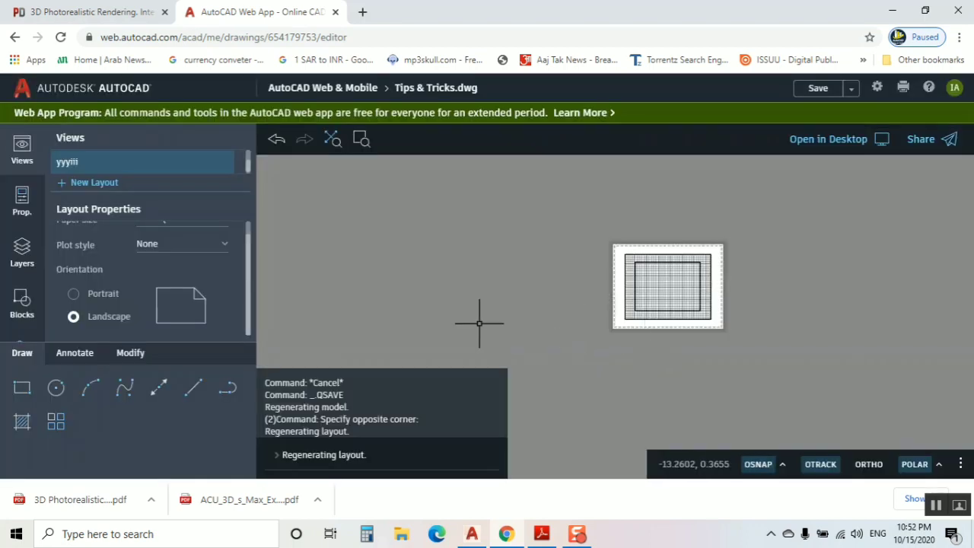
left_click(329, 91)
left_click(586, 320)
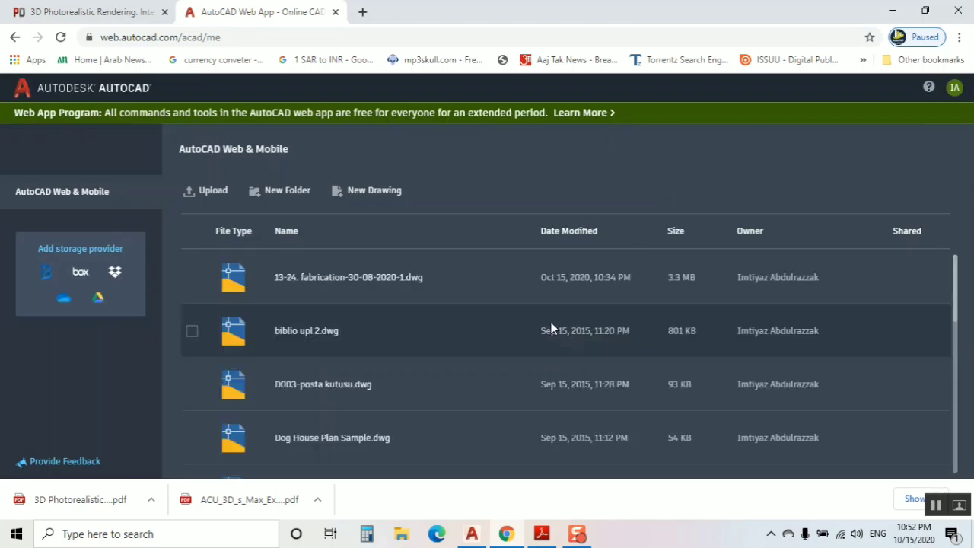
scroll(401, 428, "down", 8)
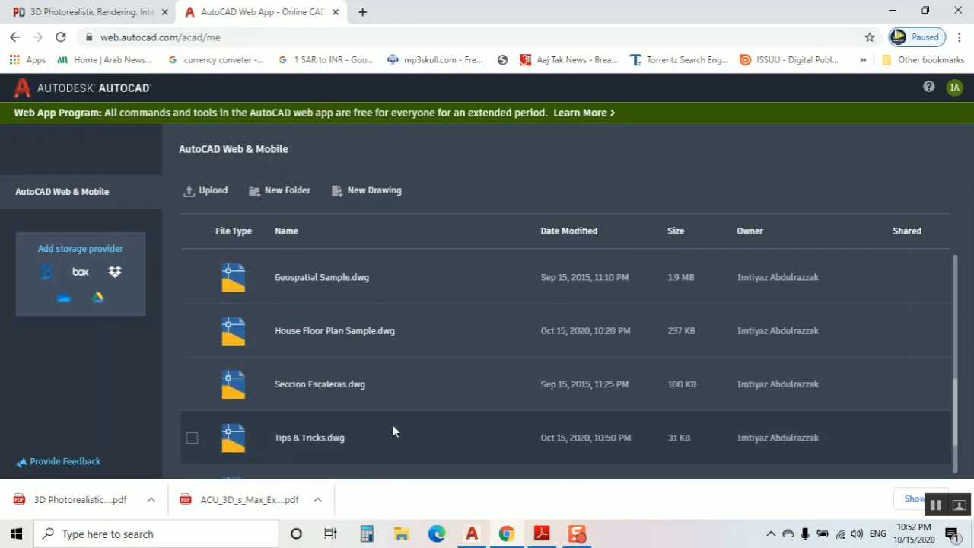
scroll(388, 446, "up", 8)
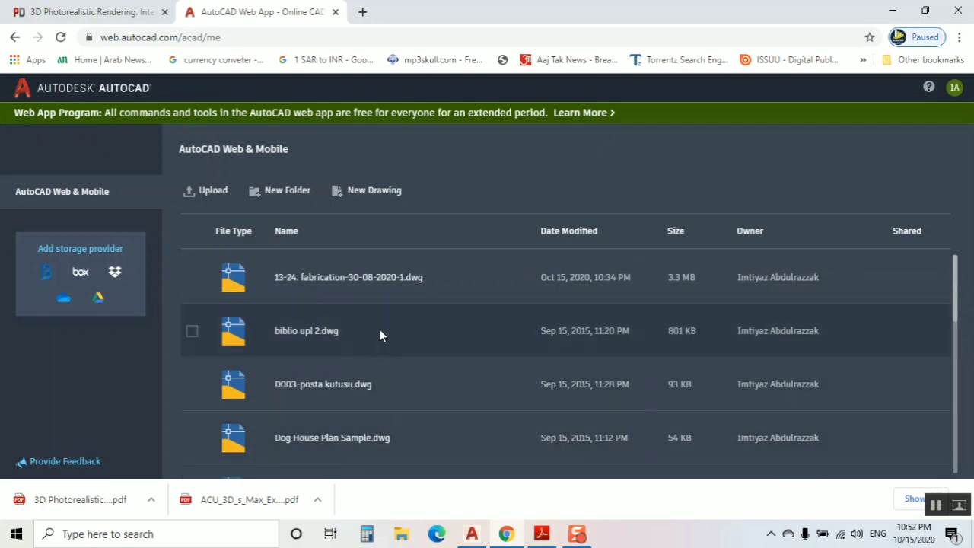
Start an upload and select the site points drawing from the Desktop.
left_click(215, 194)
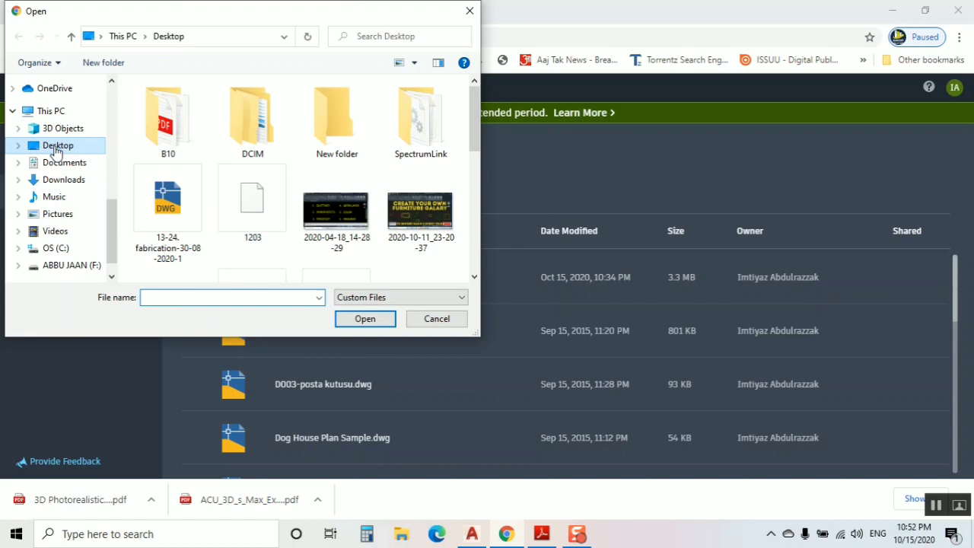
left_click_drag(468, 101, 474, 240)
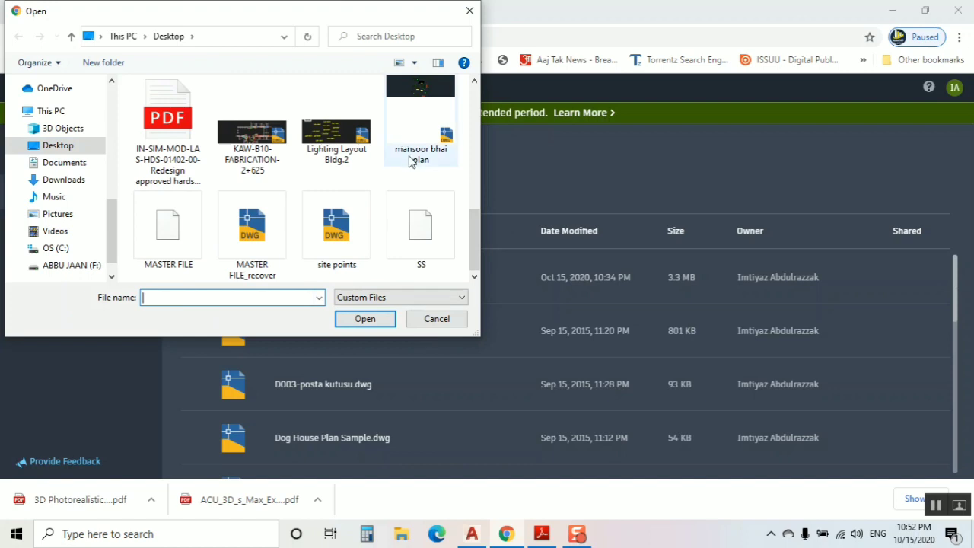
left_click(336, 245)
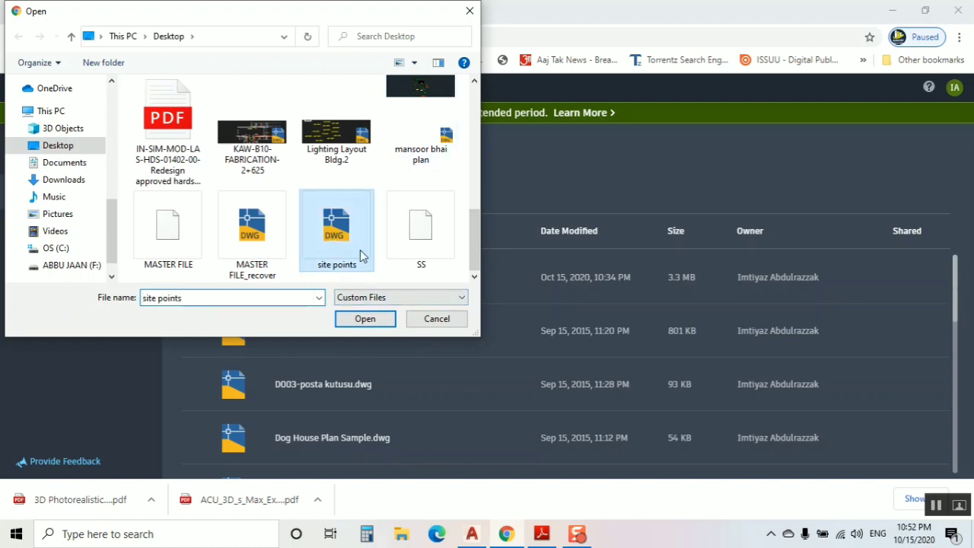
Confirm the upload of site points.dwg to the cloud drawing list.
left_click(366, 322)
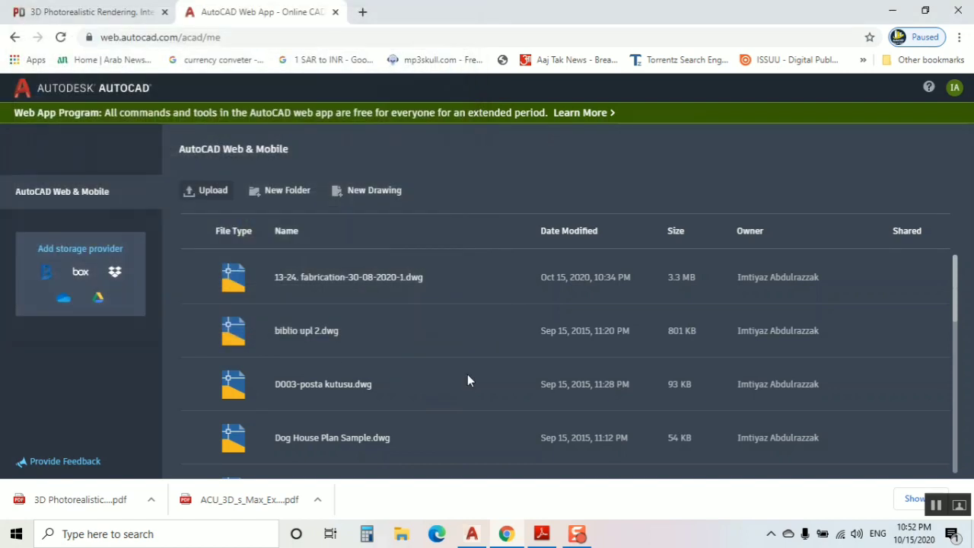